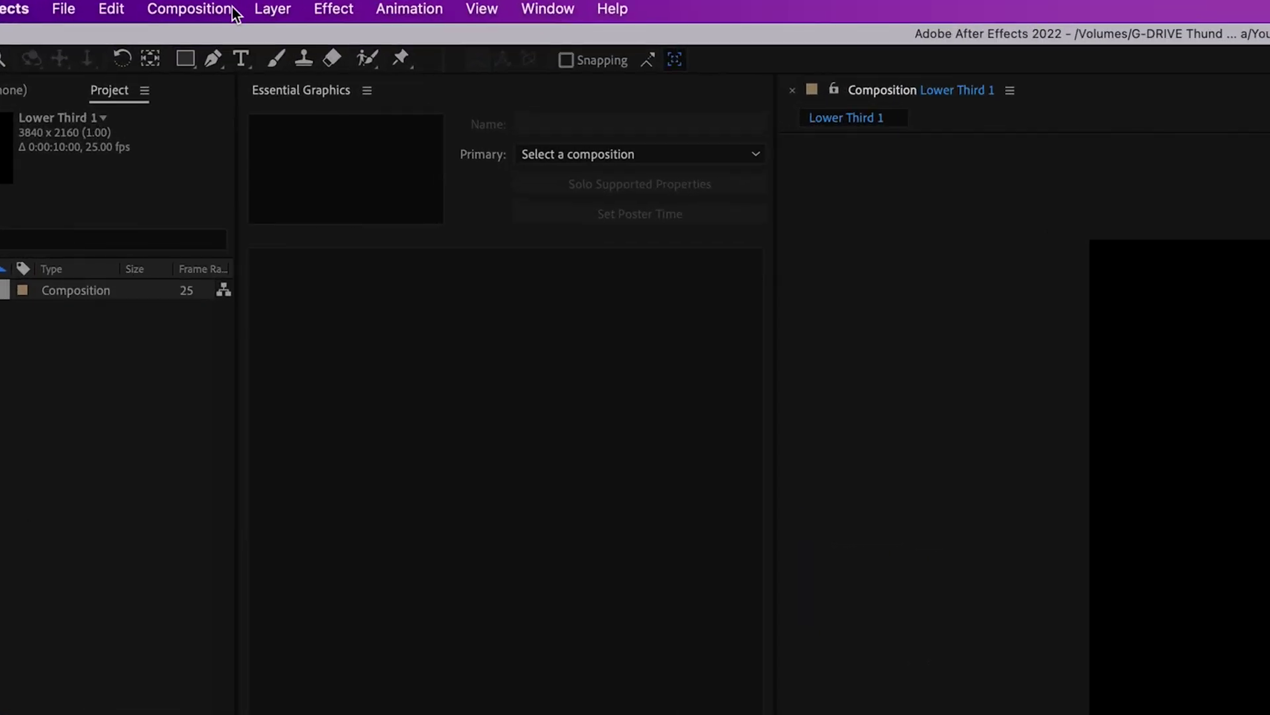
Add a full-size 3840×2160 bright green solid, Green Solid 1, to Lower Third 1.
left_click(268, 9)
mouse_move(463, 42)
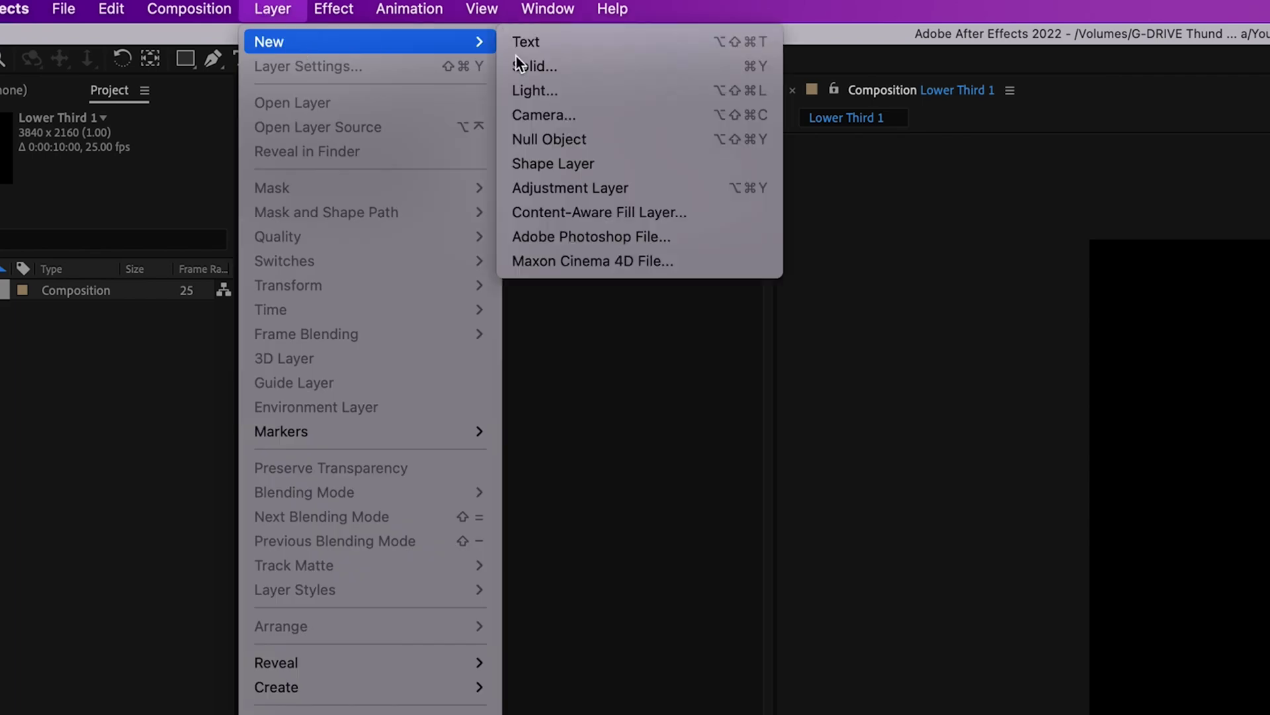
left_click(649, 65)
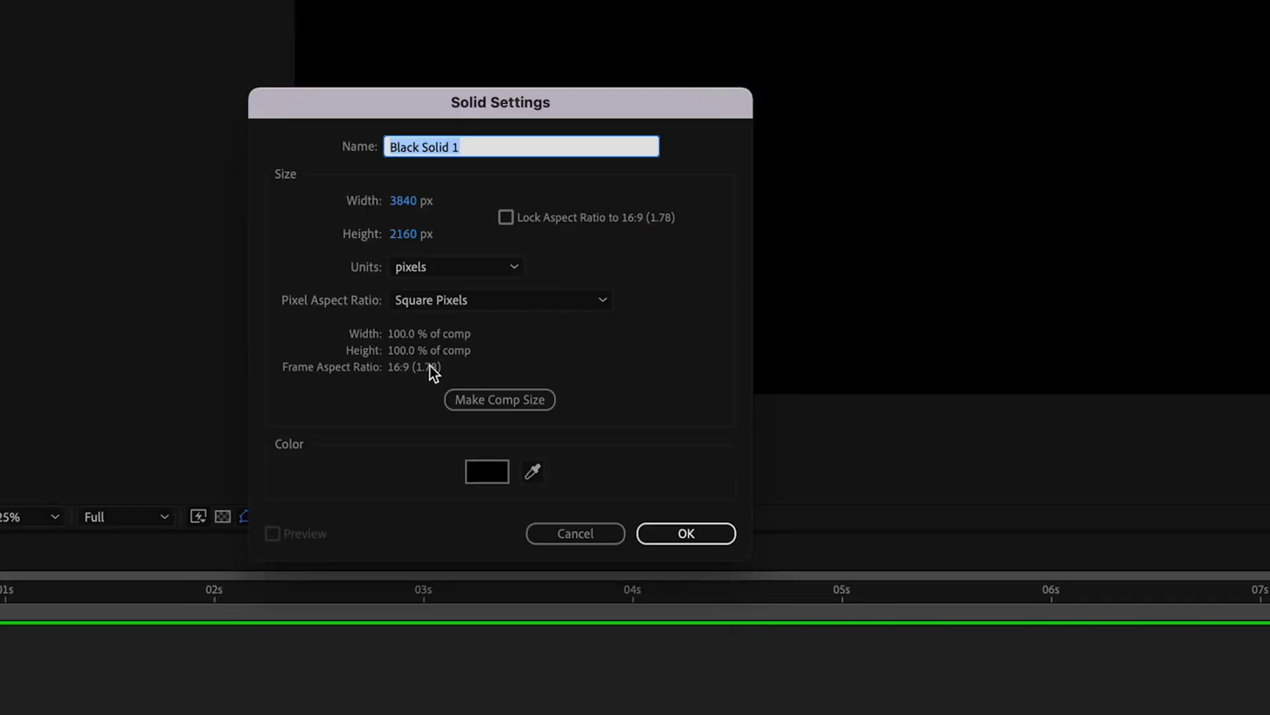
left_click(488, 471)
left_click(543, 397)
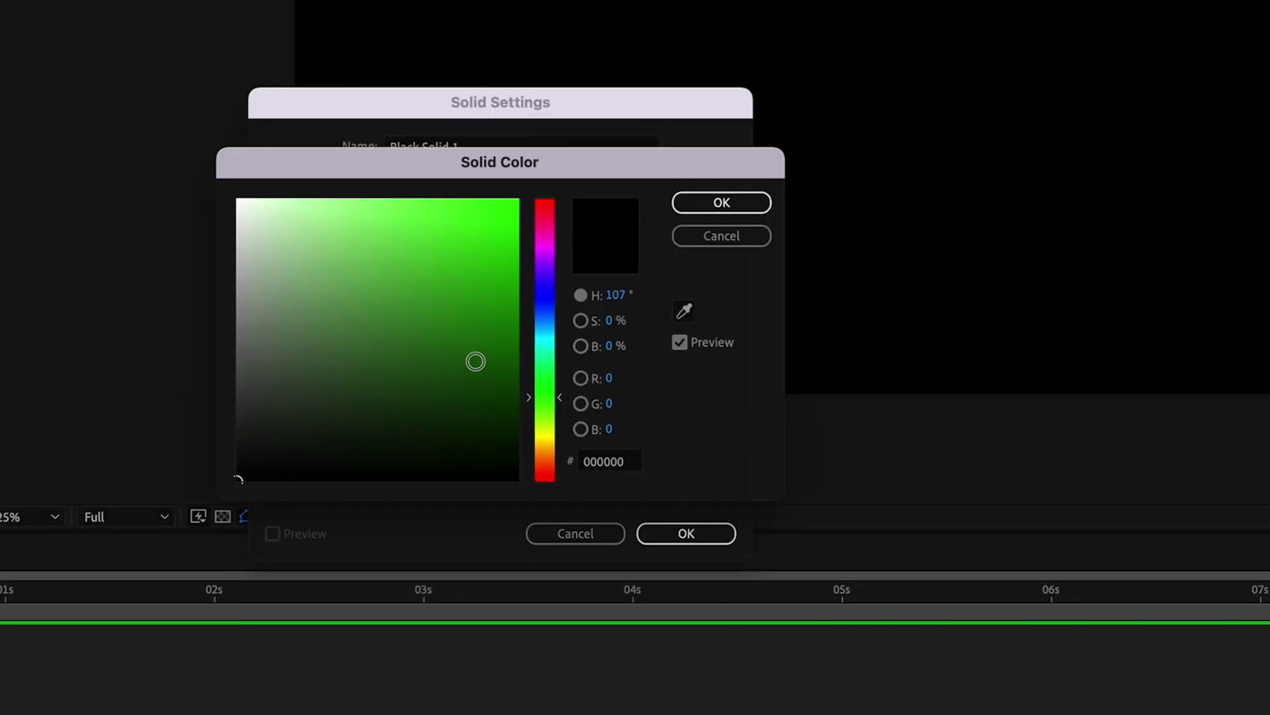
left_click(713, 207)
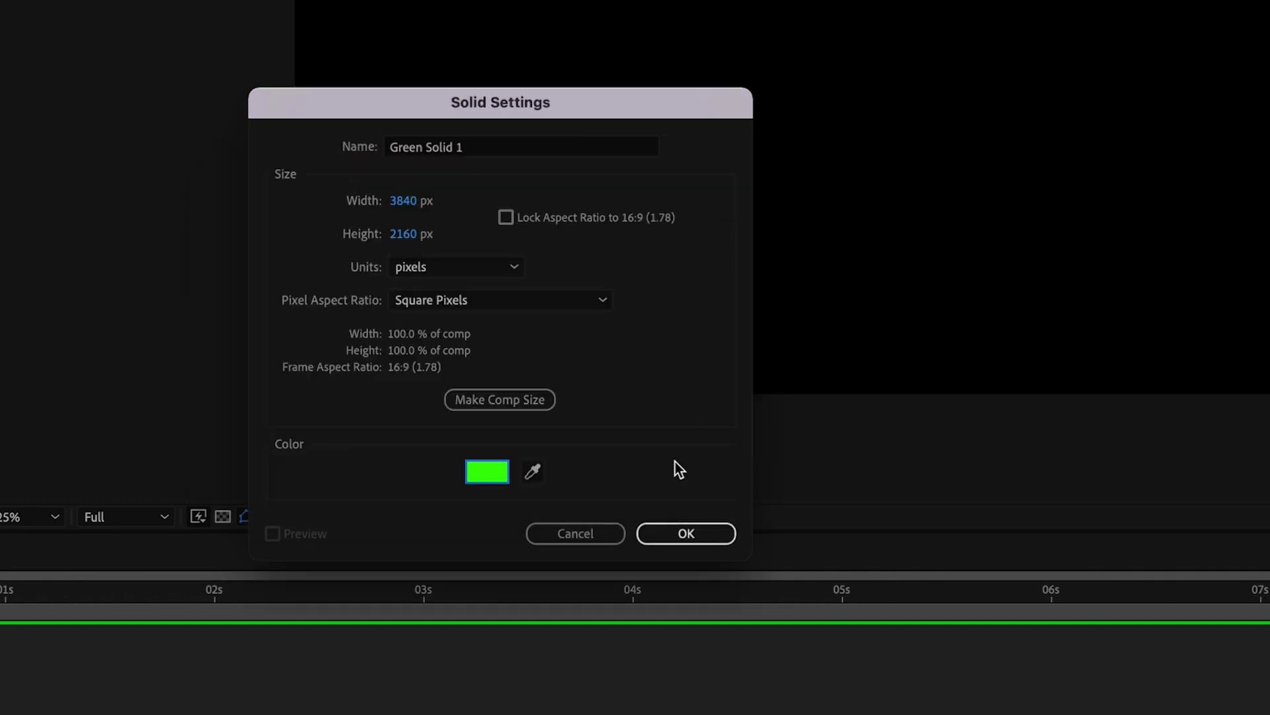
left_click(675, 529)
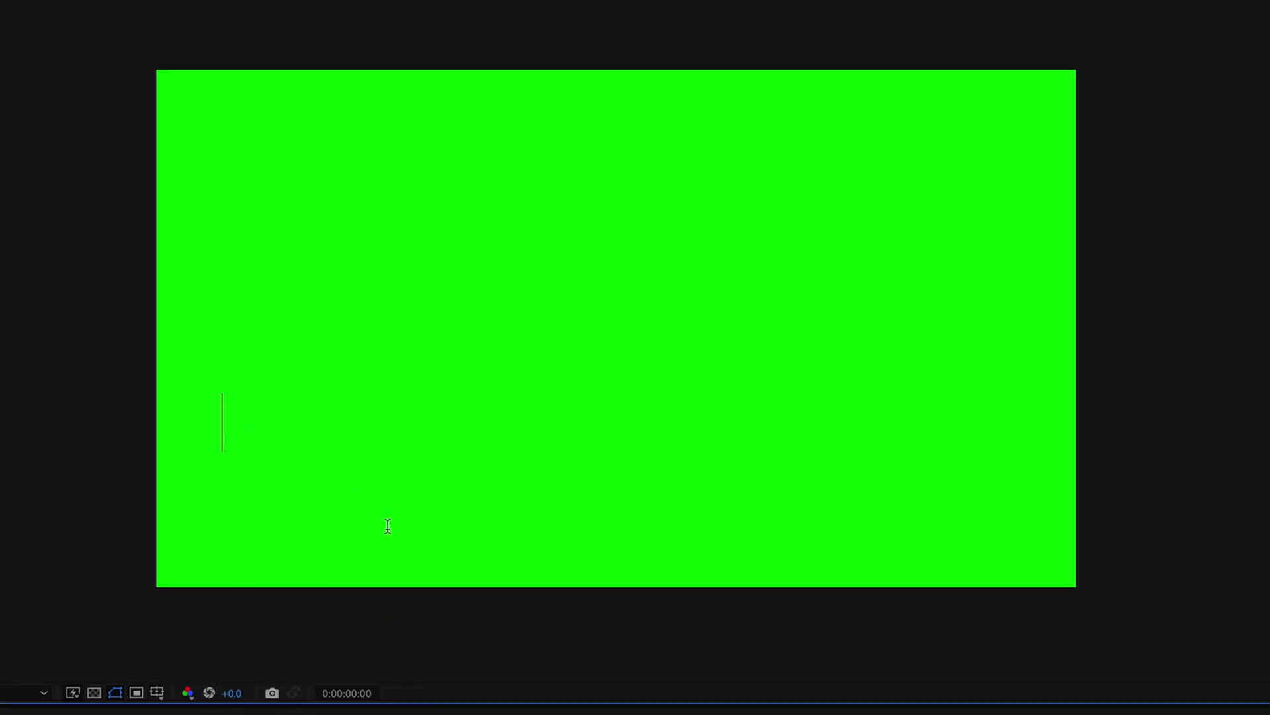
Create a left-aligned white text layer reading 'First Name Last Name' in the lower left.
type("irst Na")
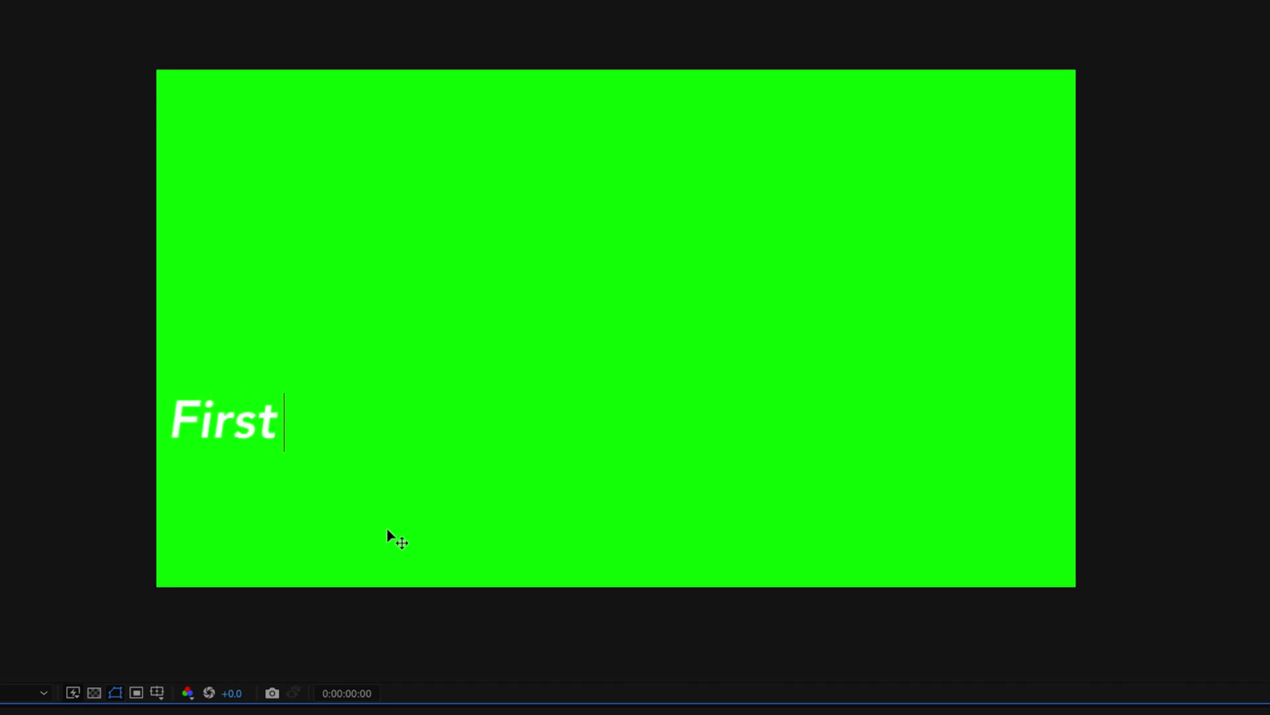
type("me Last Name")
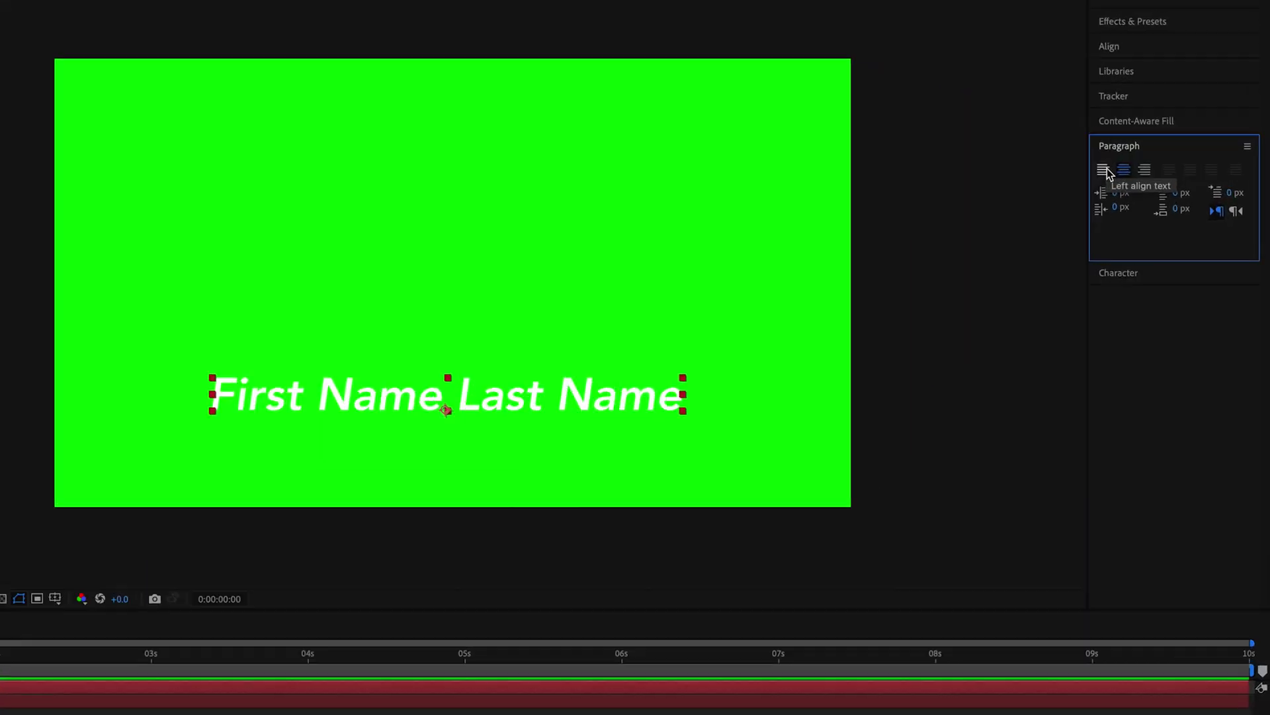
left_click(1063, 164)
left_click(647, 454)
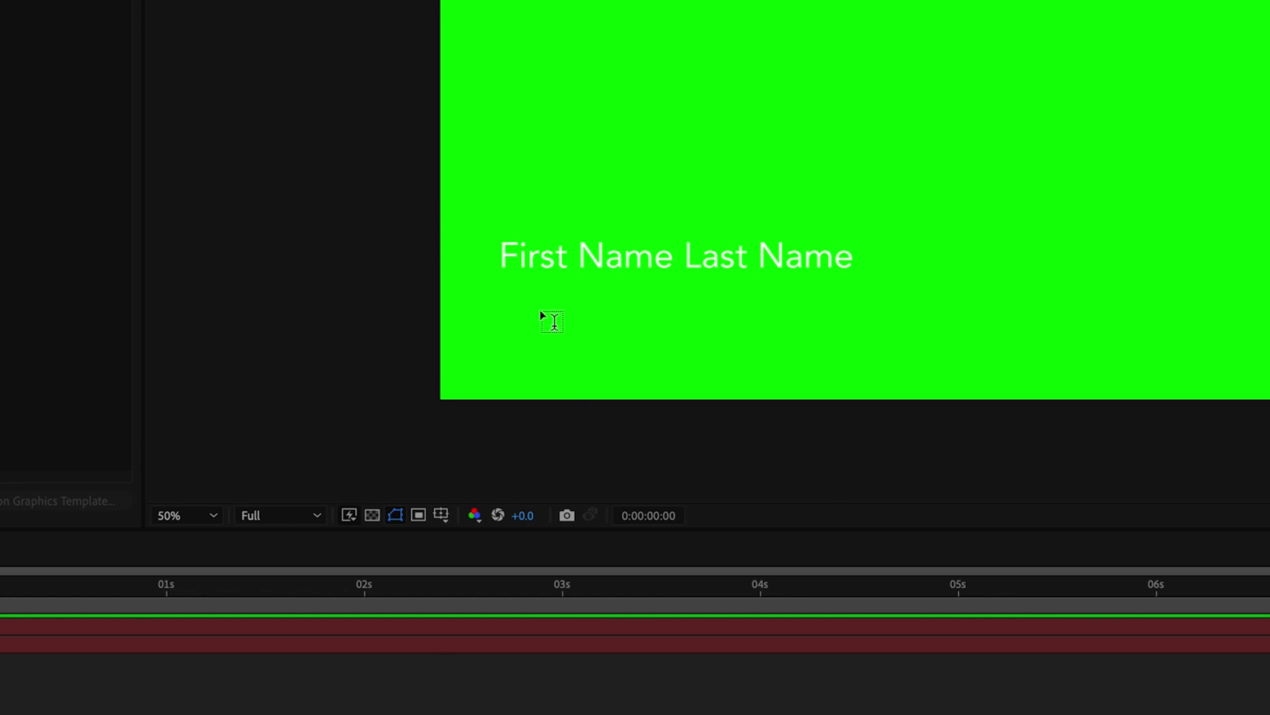
left_click(540, 316)
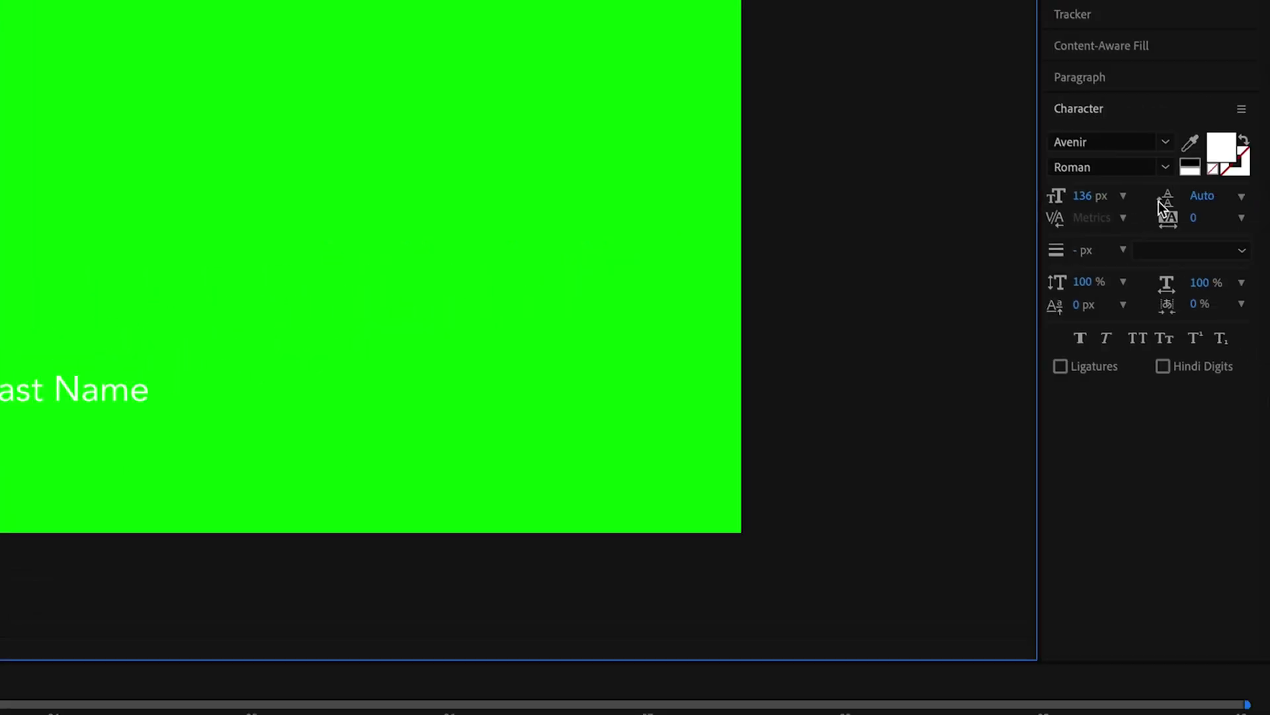
Set the second 'Position' text line to Avenir Black and show the name layer's Position property.
left_click(1166, 167)
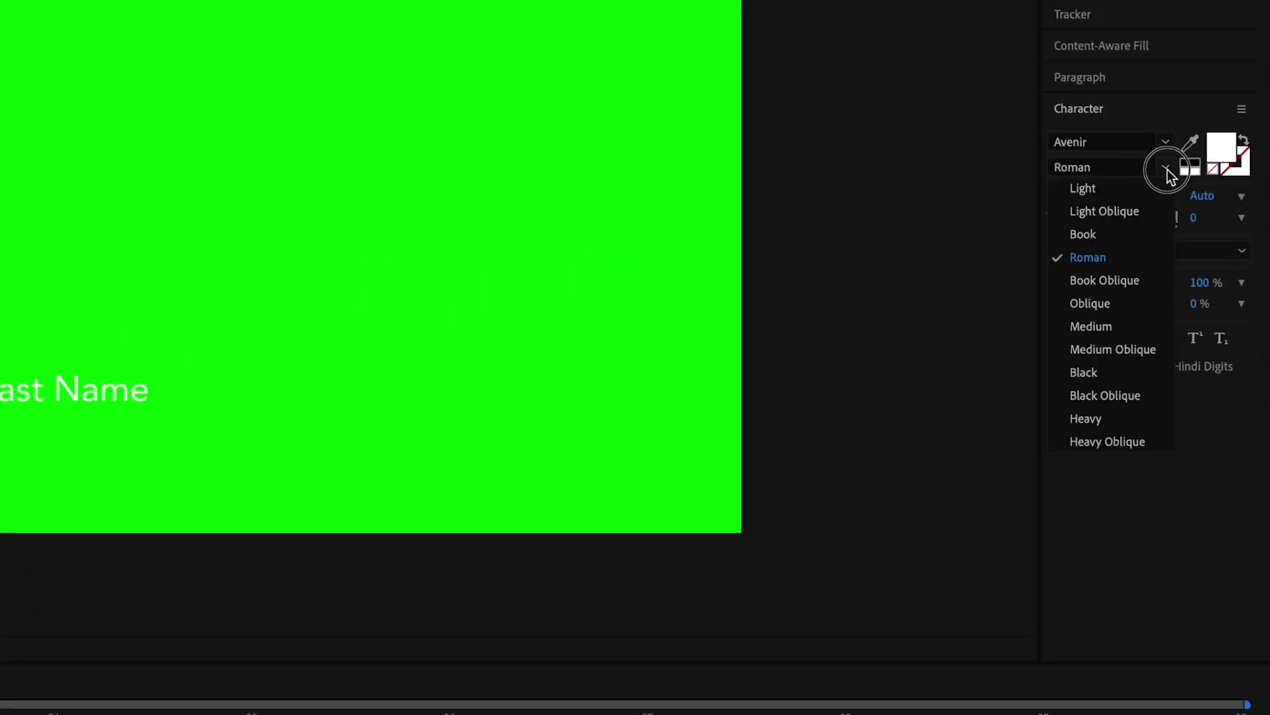
left_click(1110, 372)
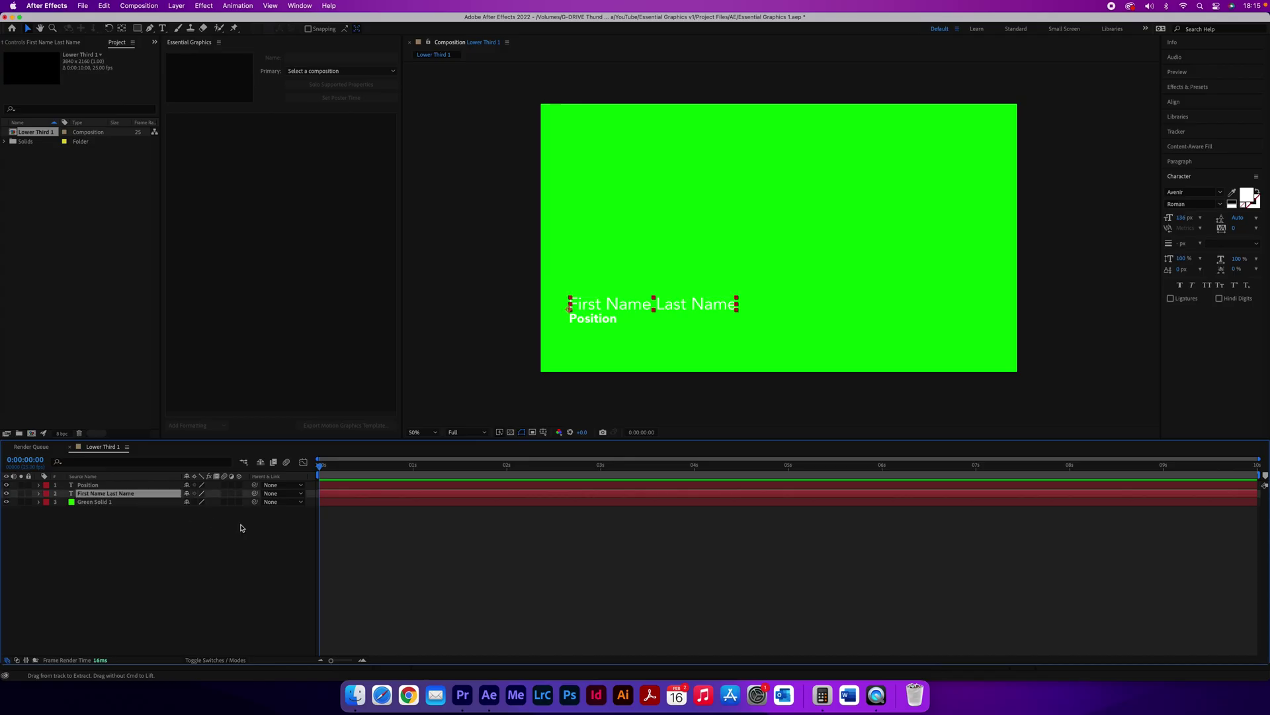
key("p")
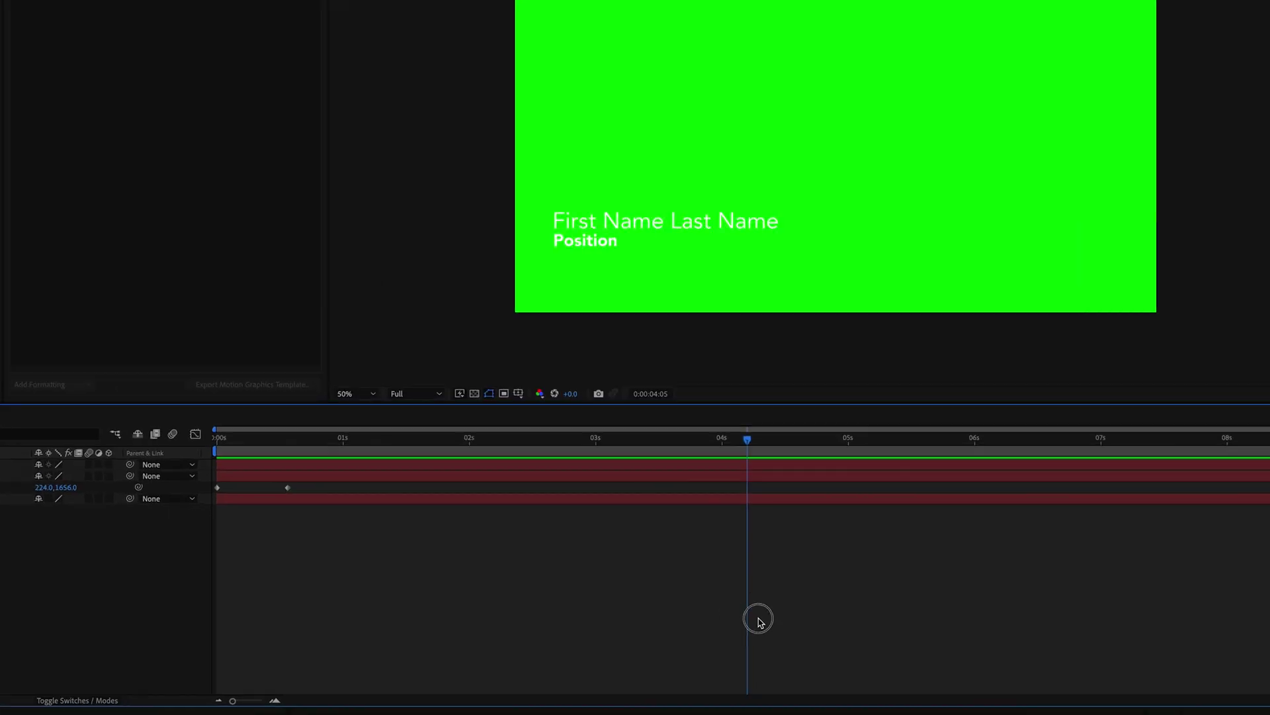
Copy the name's Position keyframes in reverse order to around 4 seconds so it slides out.
left_click(189, 471)
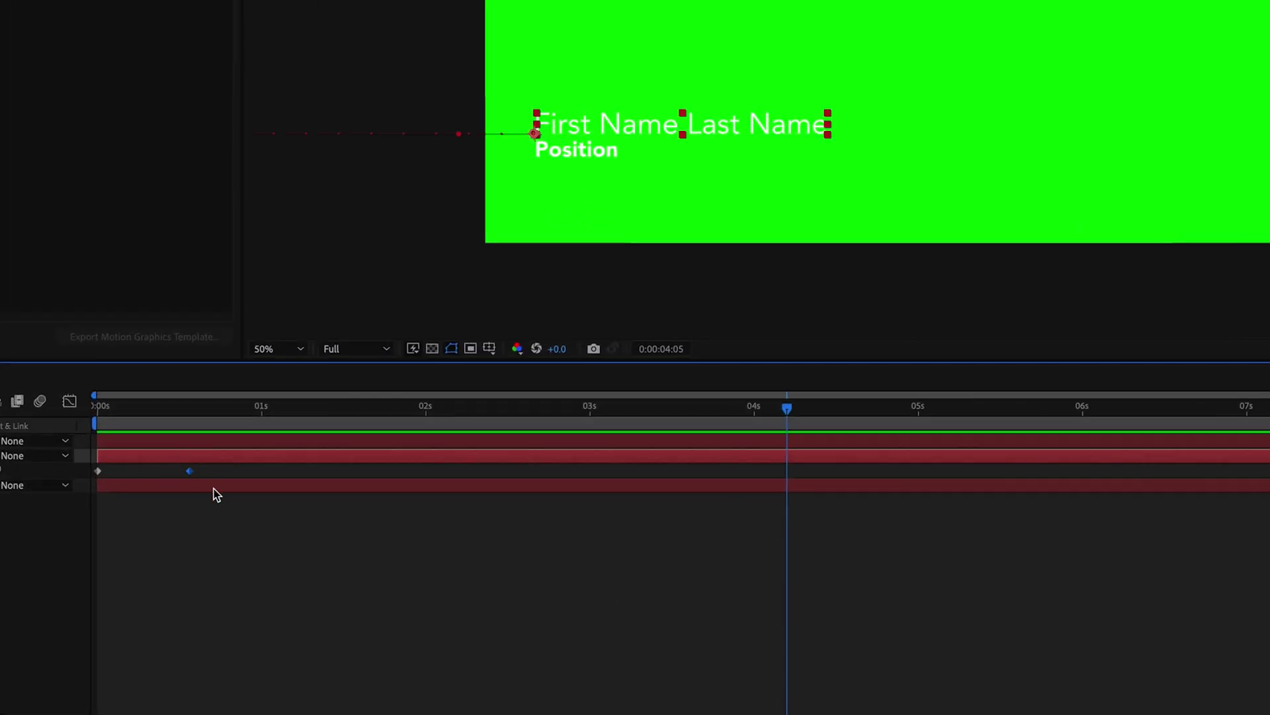
left_click(862, 516)
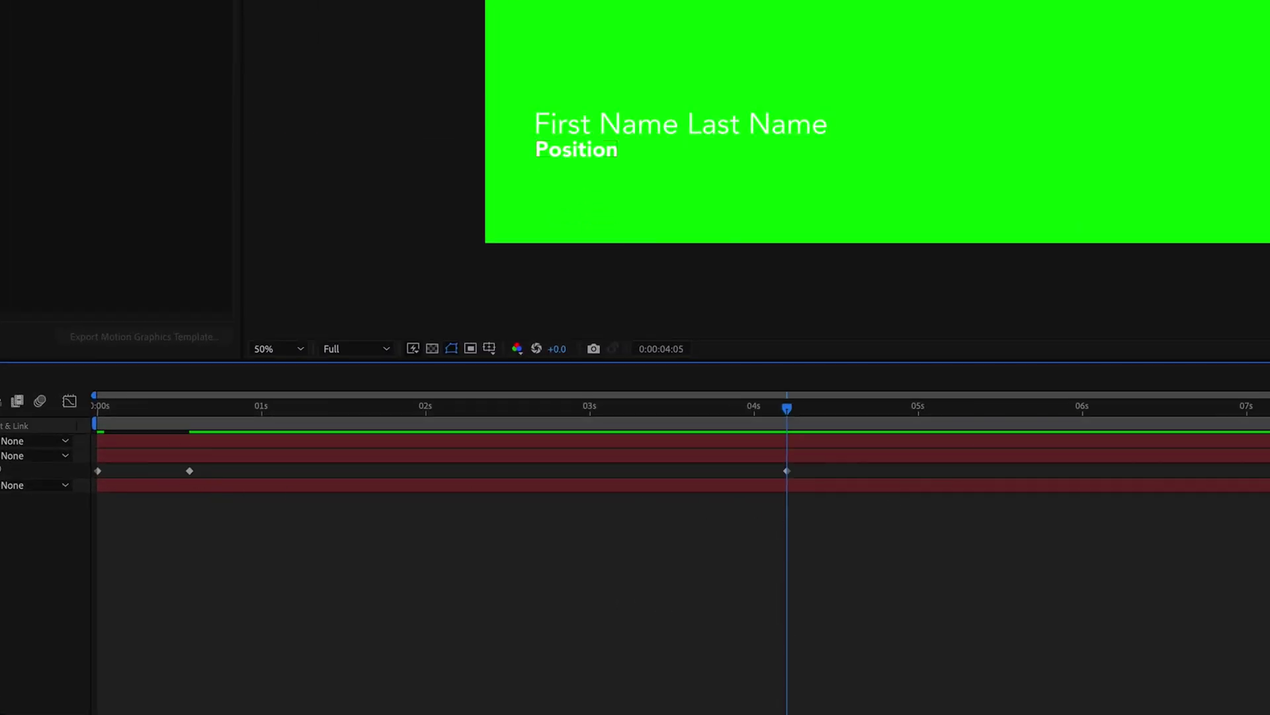
left_click(98, 471)
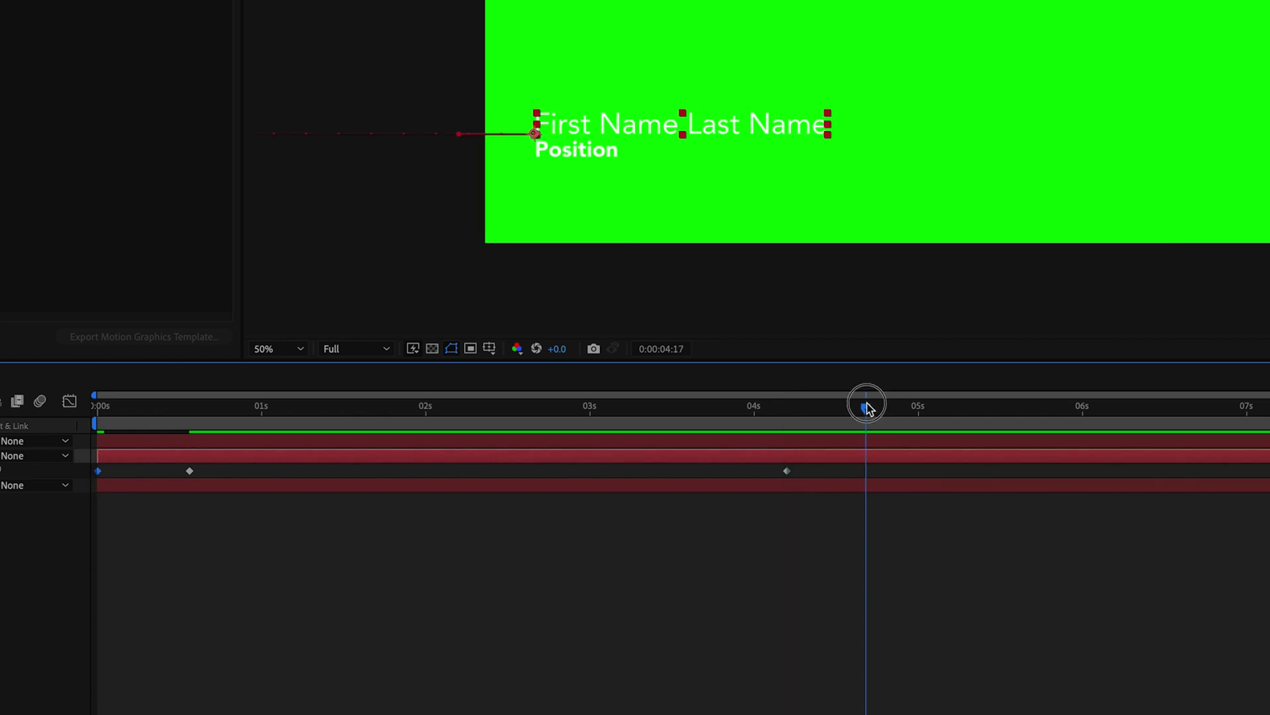
left_click(591, 552)
left_click(682, 406)
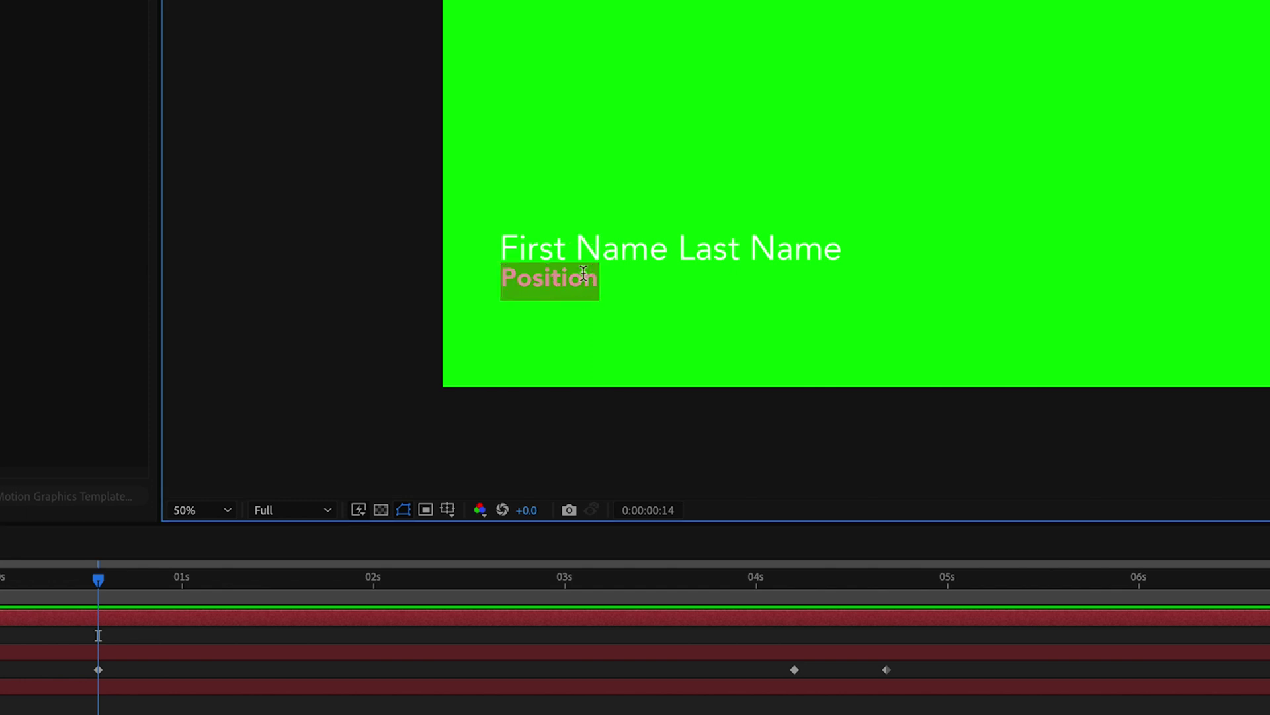
Retype the second line as 'Job Title' and scrub through its Position keyframe entrance.
type("b Title")
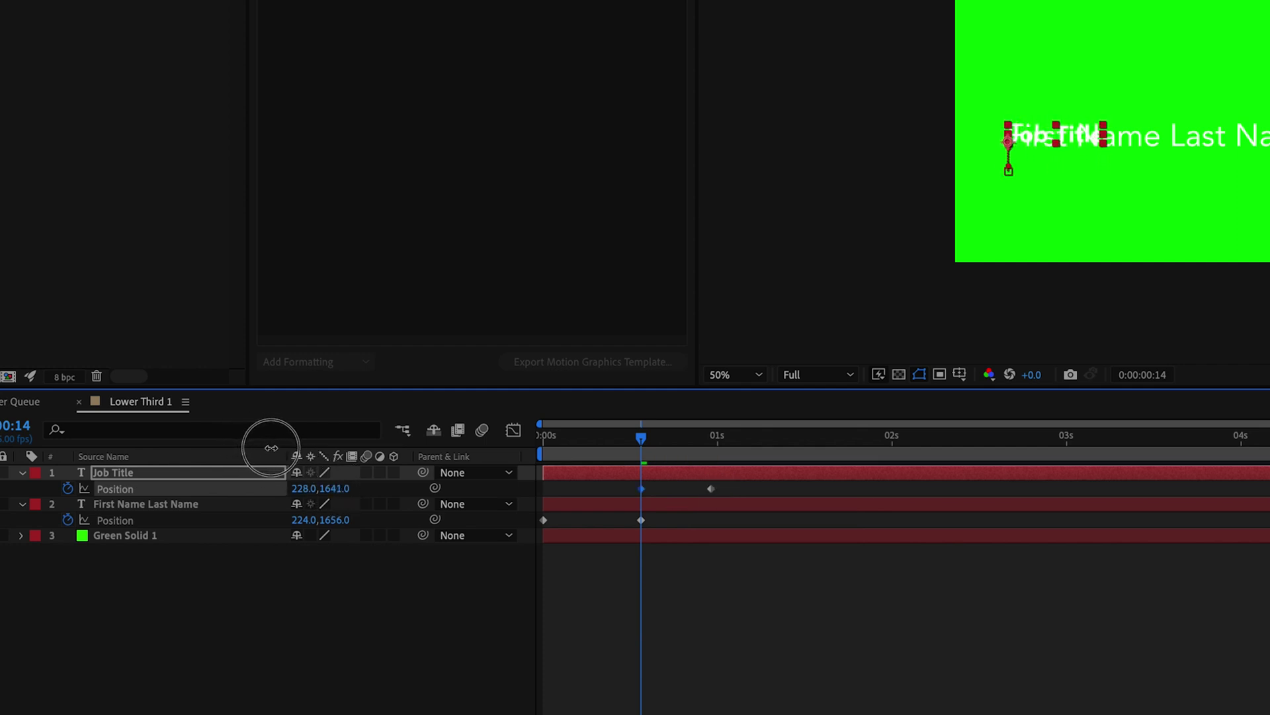
left_click(609, 454)
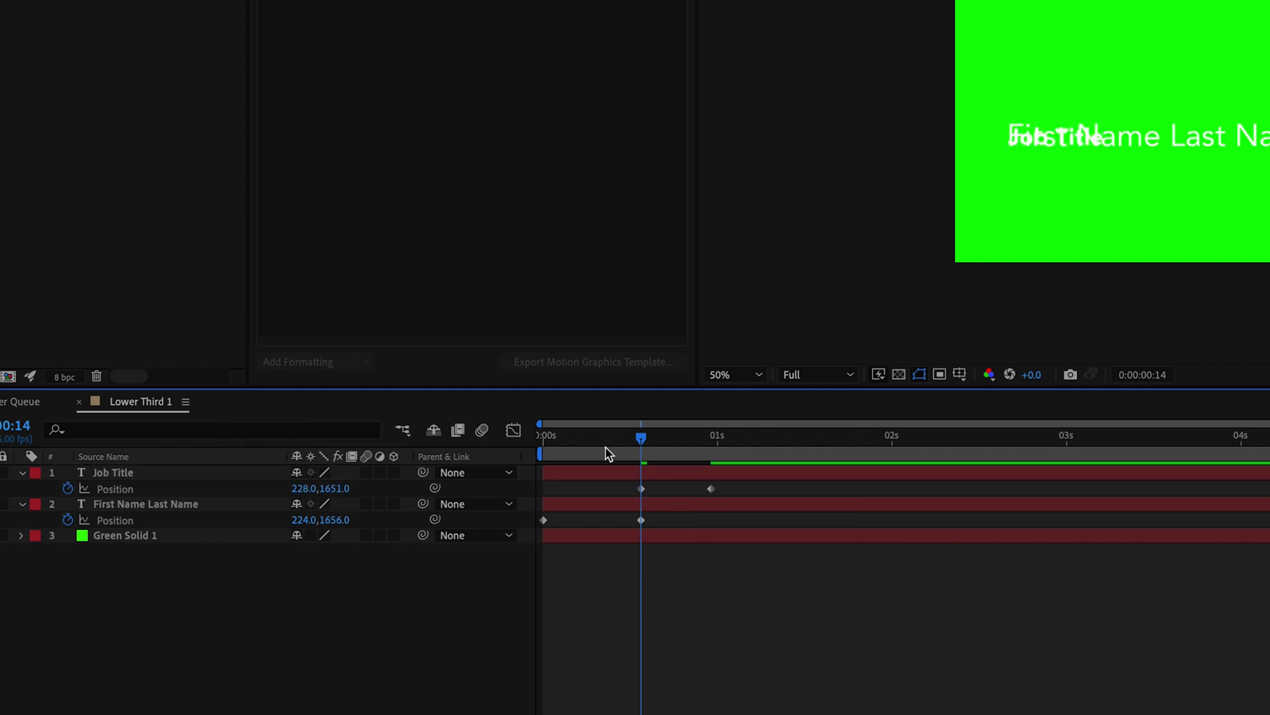
left_click_drag(636, 436, 554, 454)
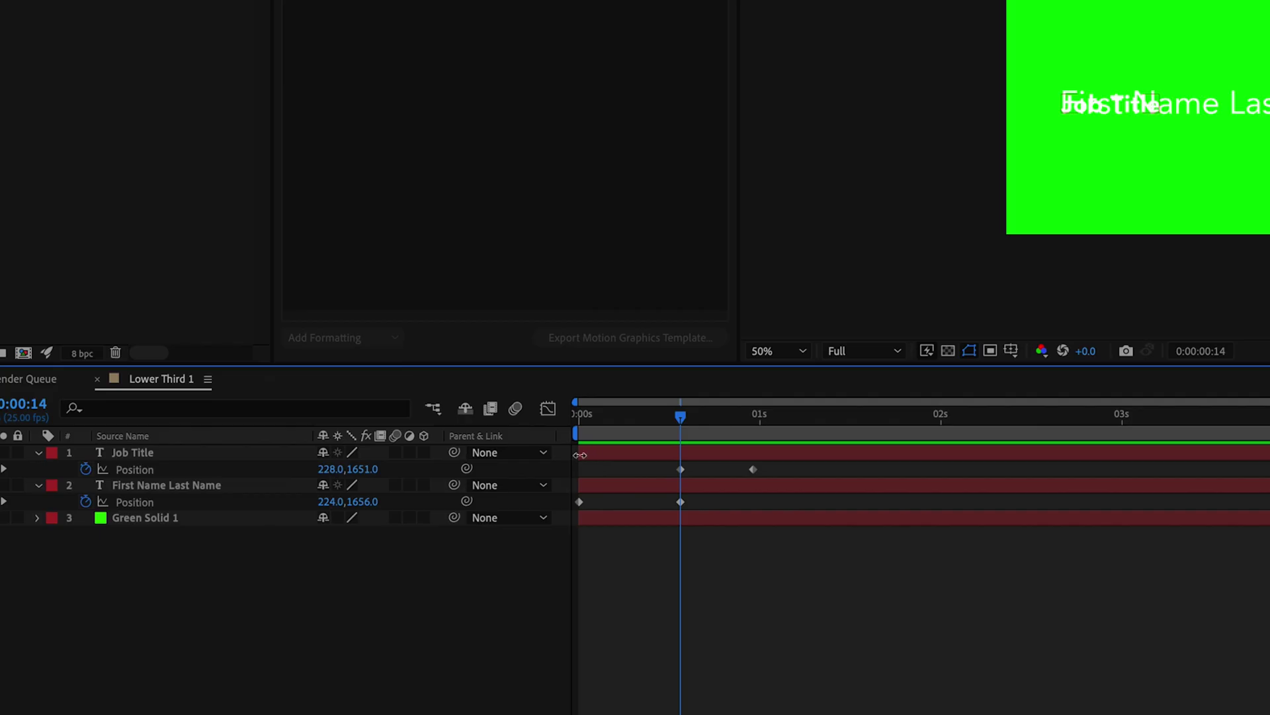
left_click(594, 455)
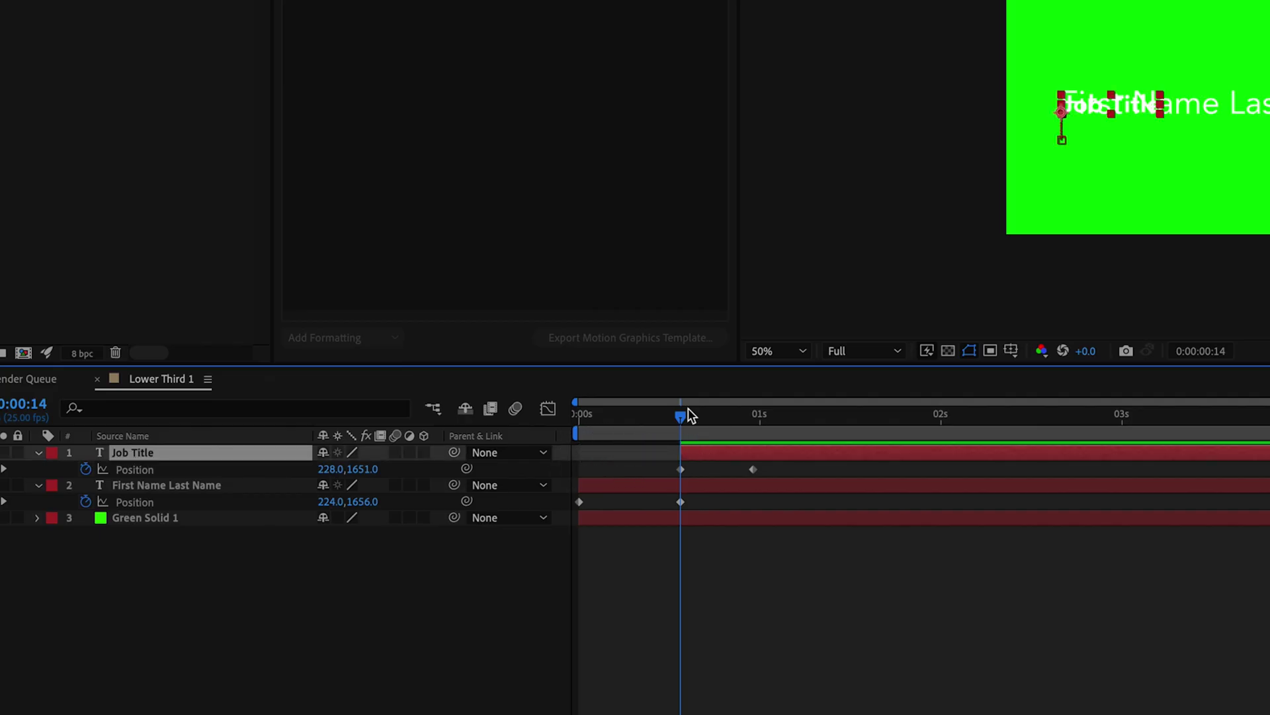
left_click_drag(679, 418, 688, 420)
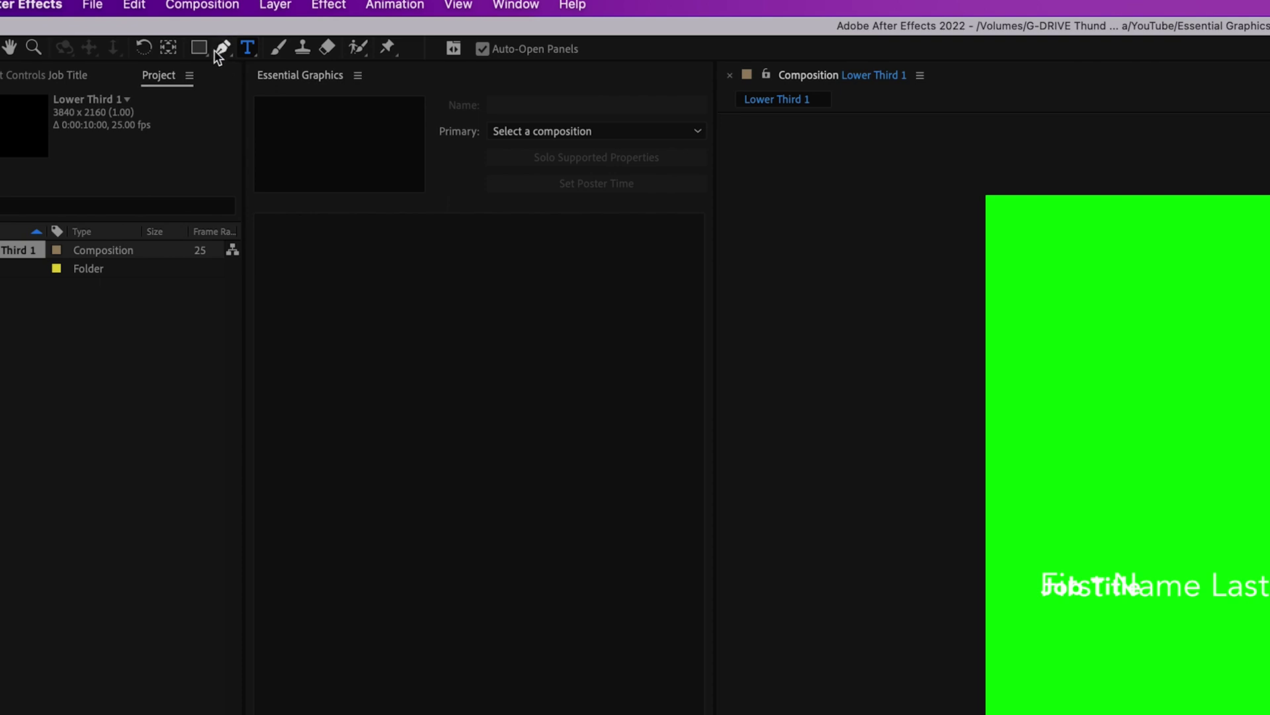
left_click(201, 48)
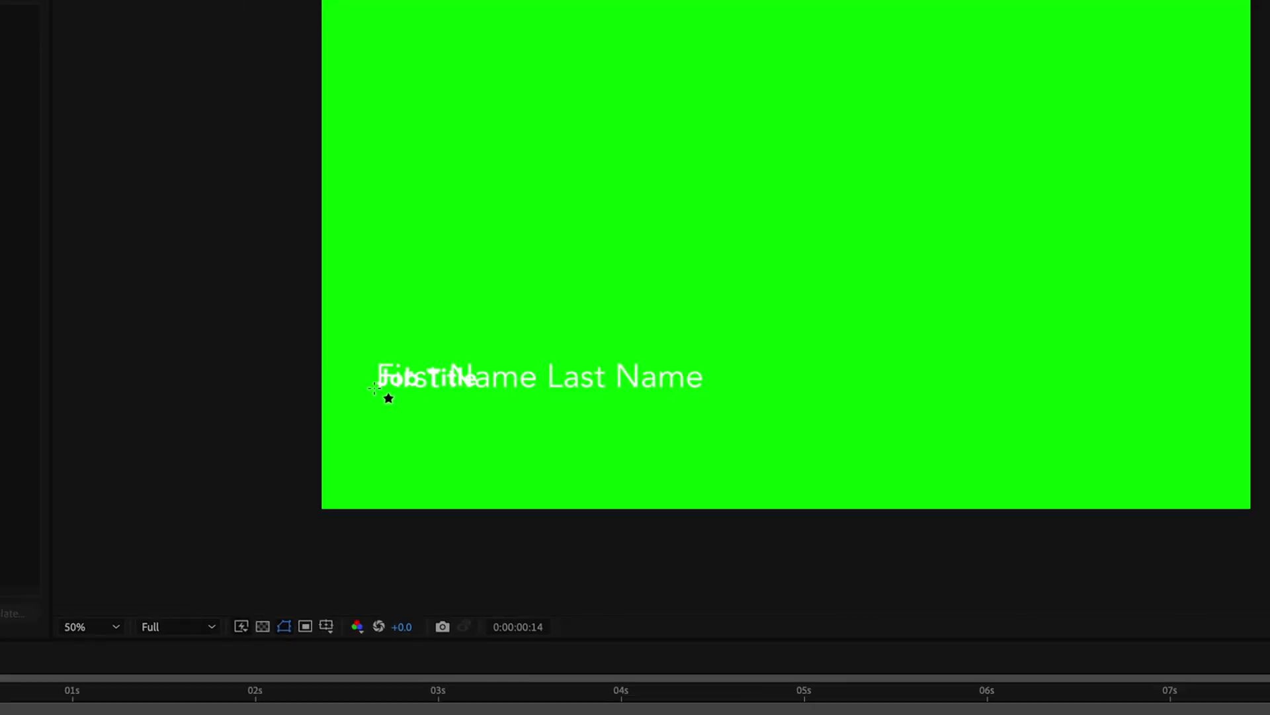
Draw a red-filled rectangle shape layer over the name and Job Title text.
left_click_drag(702, 353, 836, 315)
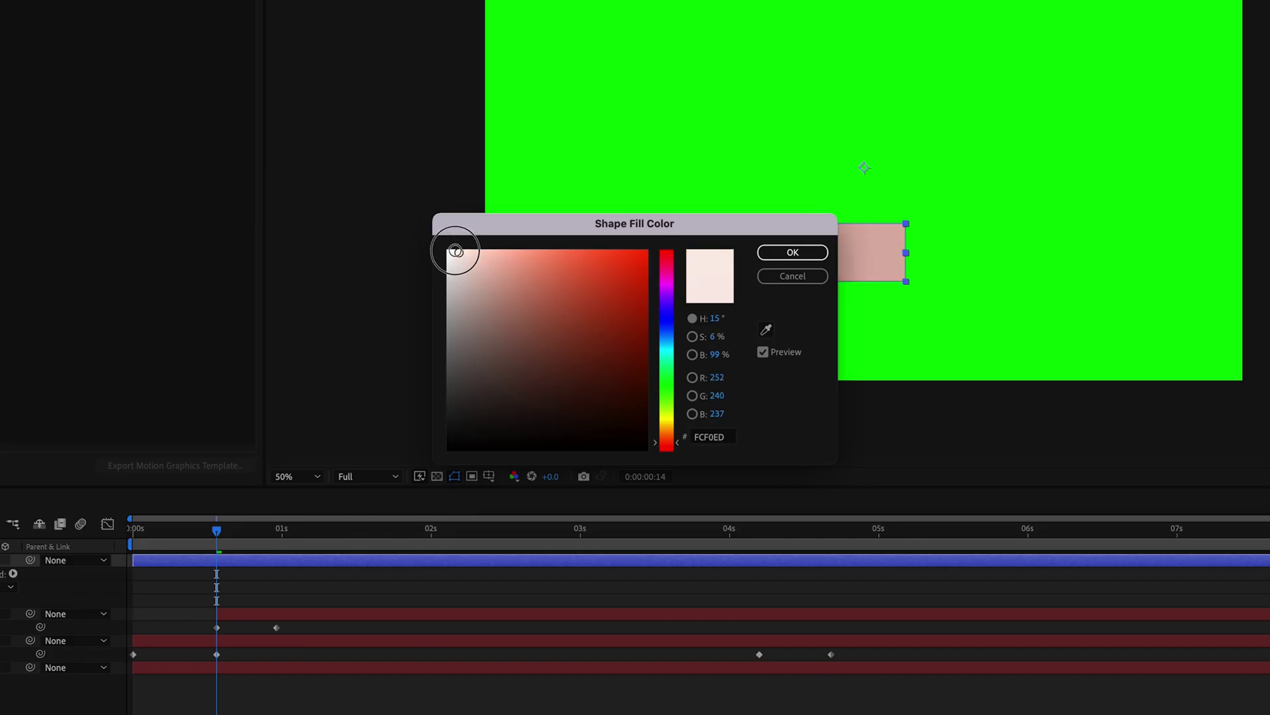
left_click(776, 251)
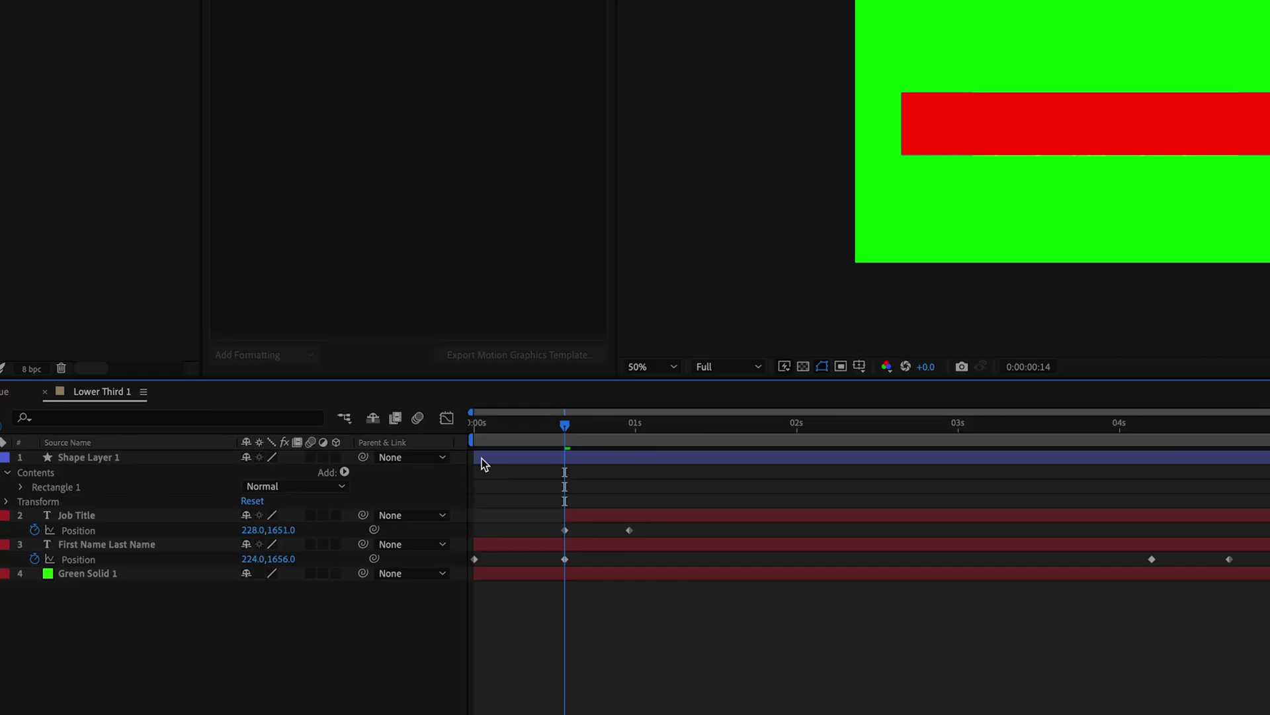
Set the Job Title layer's track matte to Alpha Inverted Matte 'Shape Layer 1'.
left_click(133, 560)
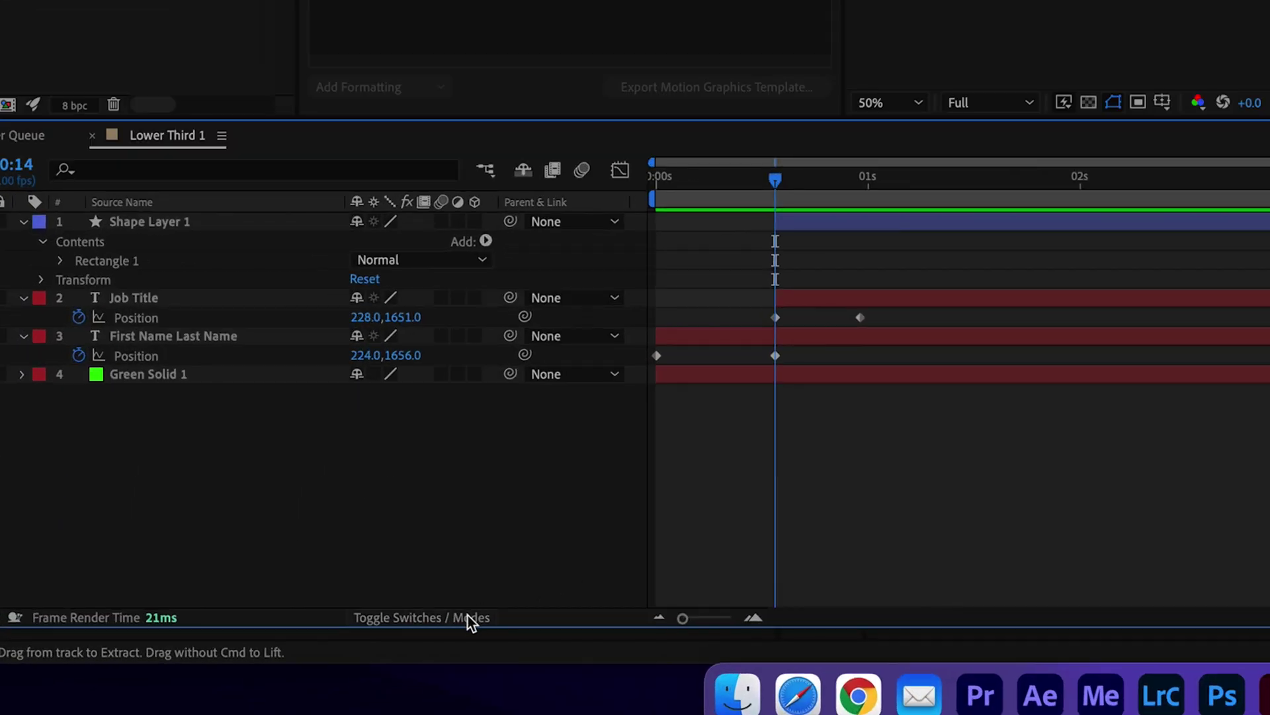
left_click(468, 617)
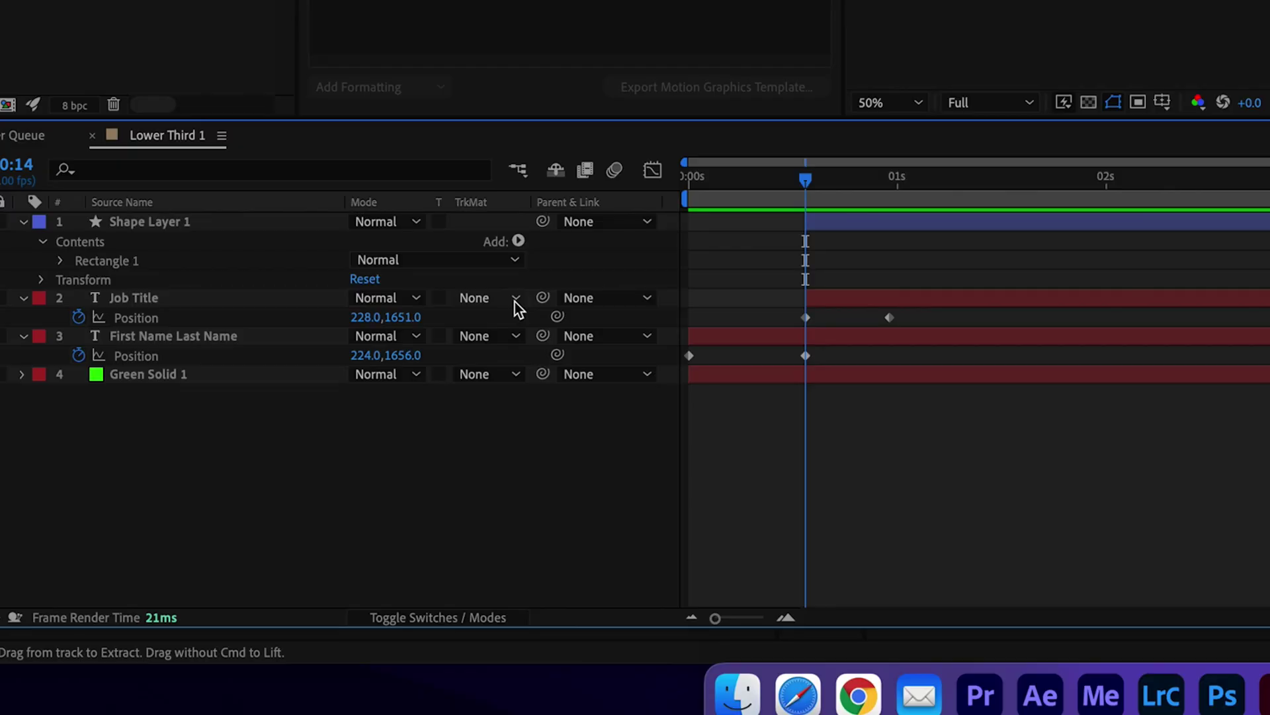
left_click(515, 302)
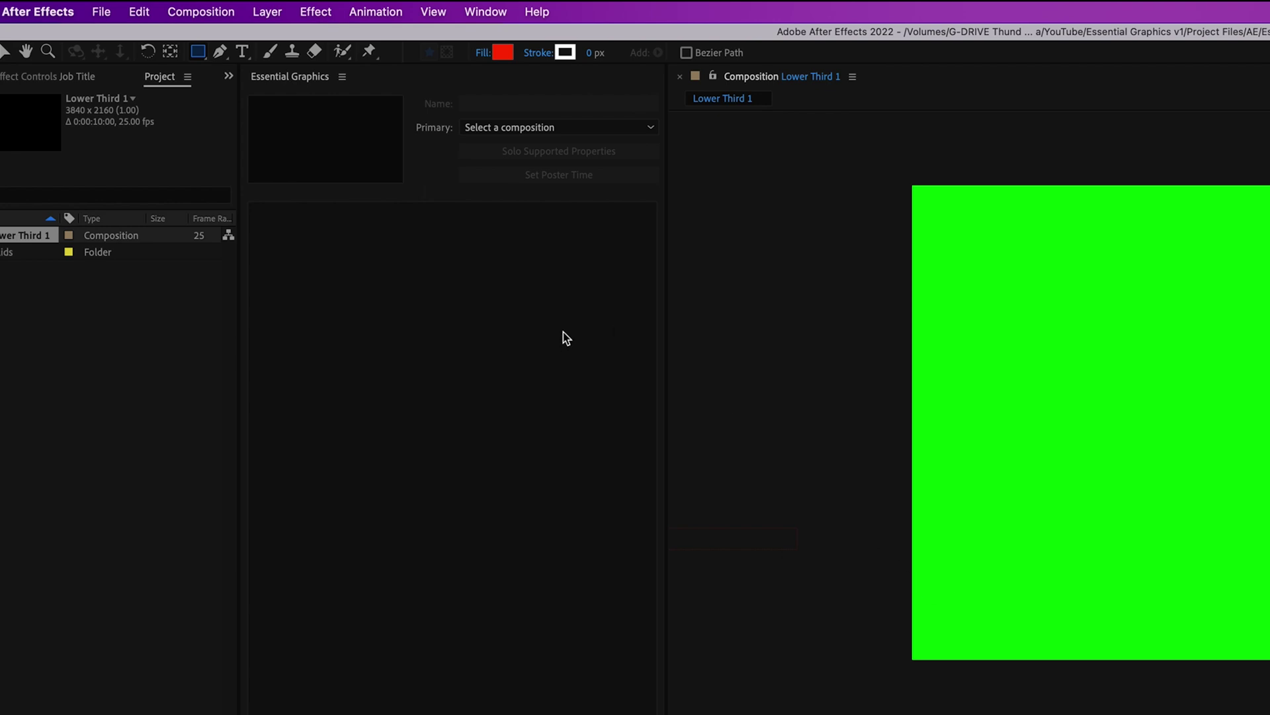
Show the Essential Graphics panel and set its primary composition to Lower Third 1.
left_click(484, 12)
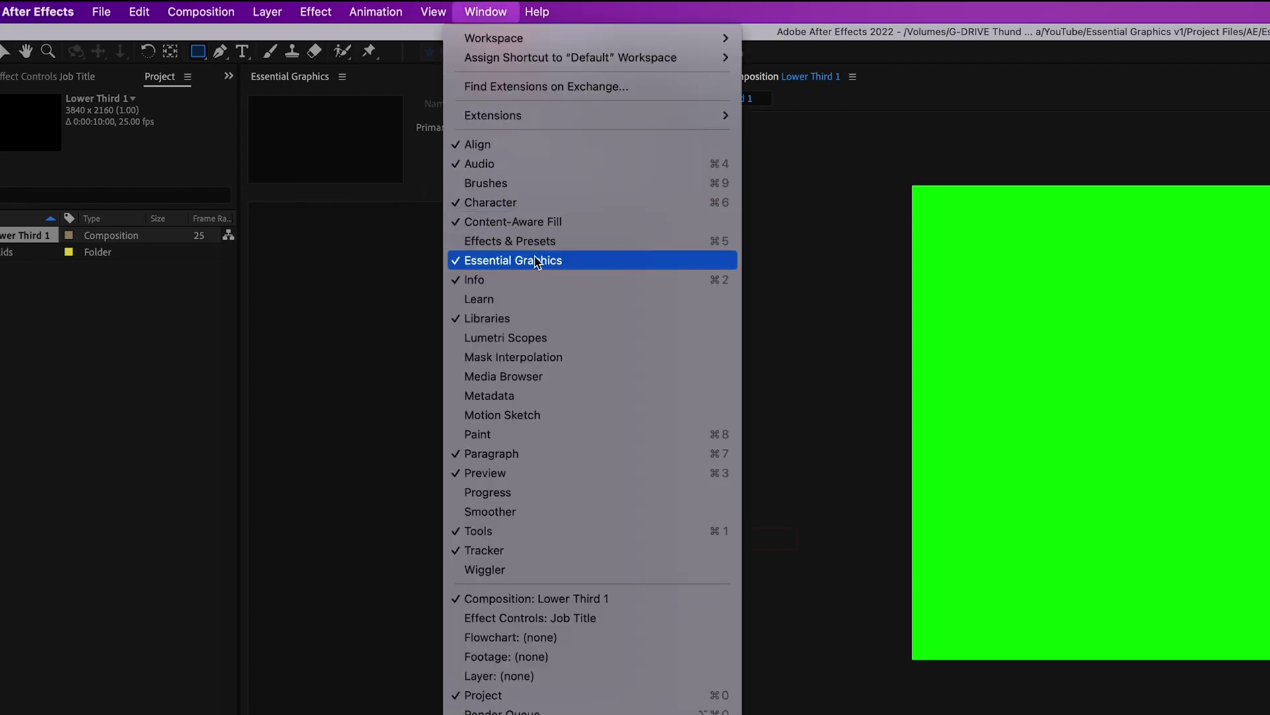
left_click(328, 268)
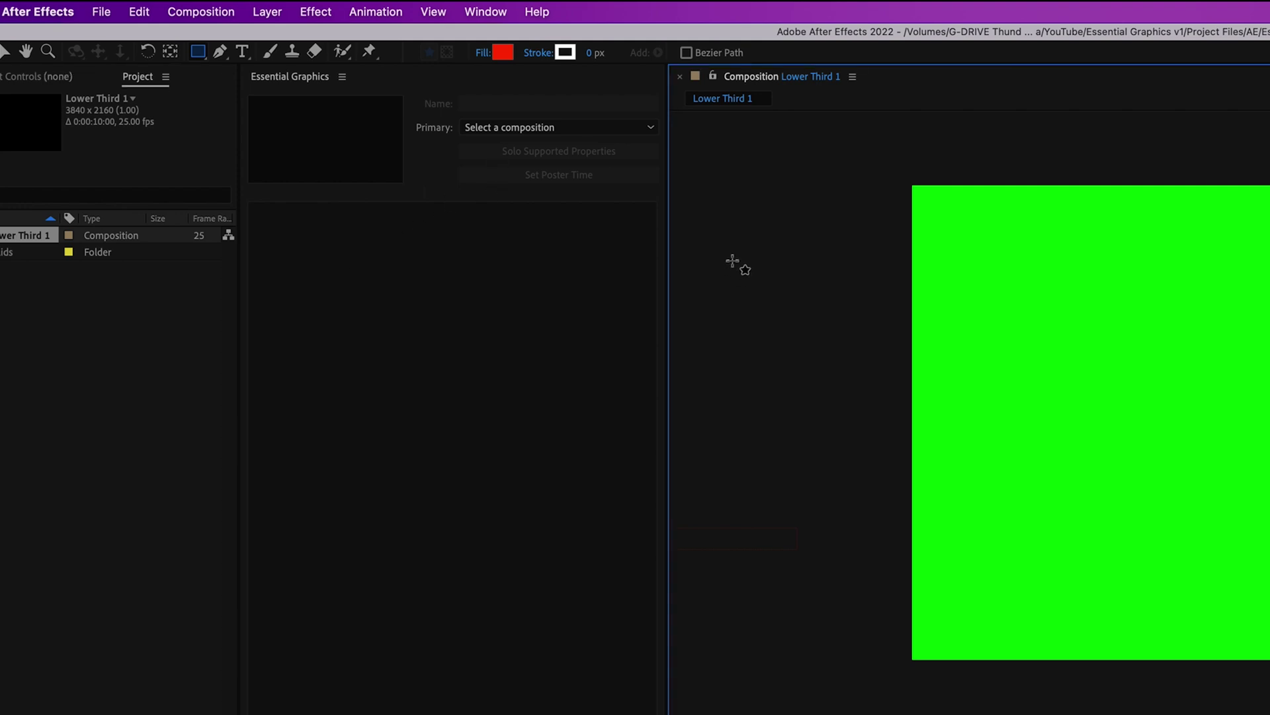
left_click(631, 126)
left_click(615, 169)
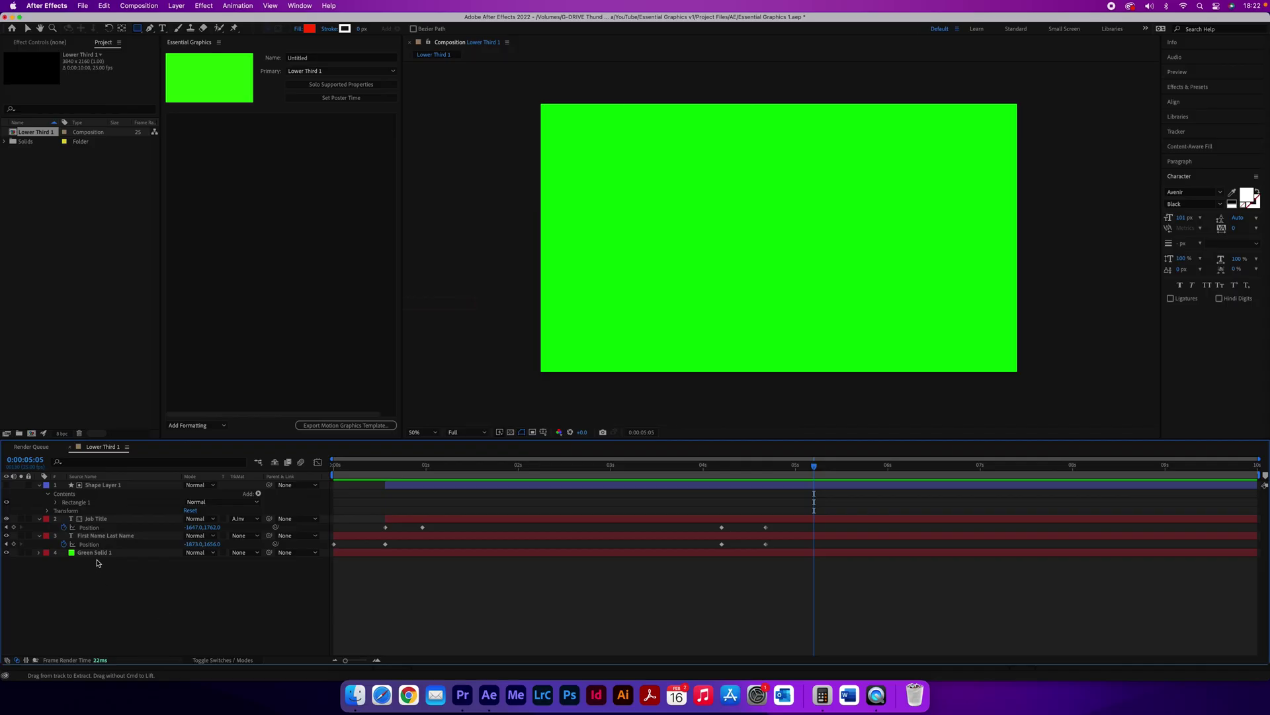
Drag the First Name Last Name layer's Source Text into Essential Graphics.
left_click(100, 537)
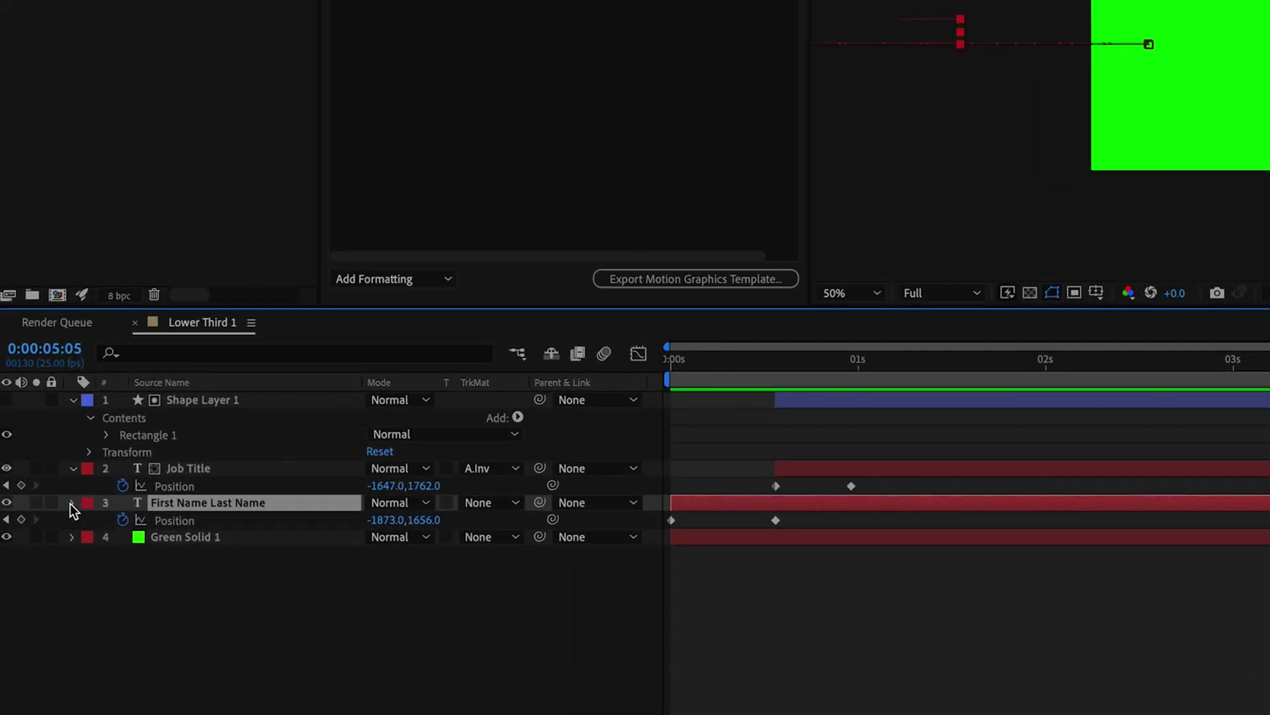
left_click(36, 537)
left_click(72, 502)
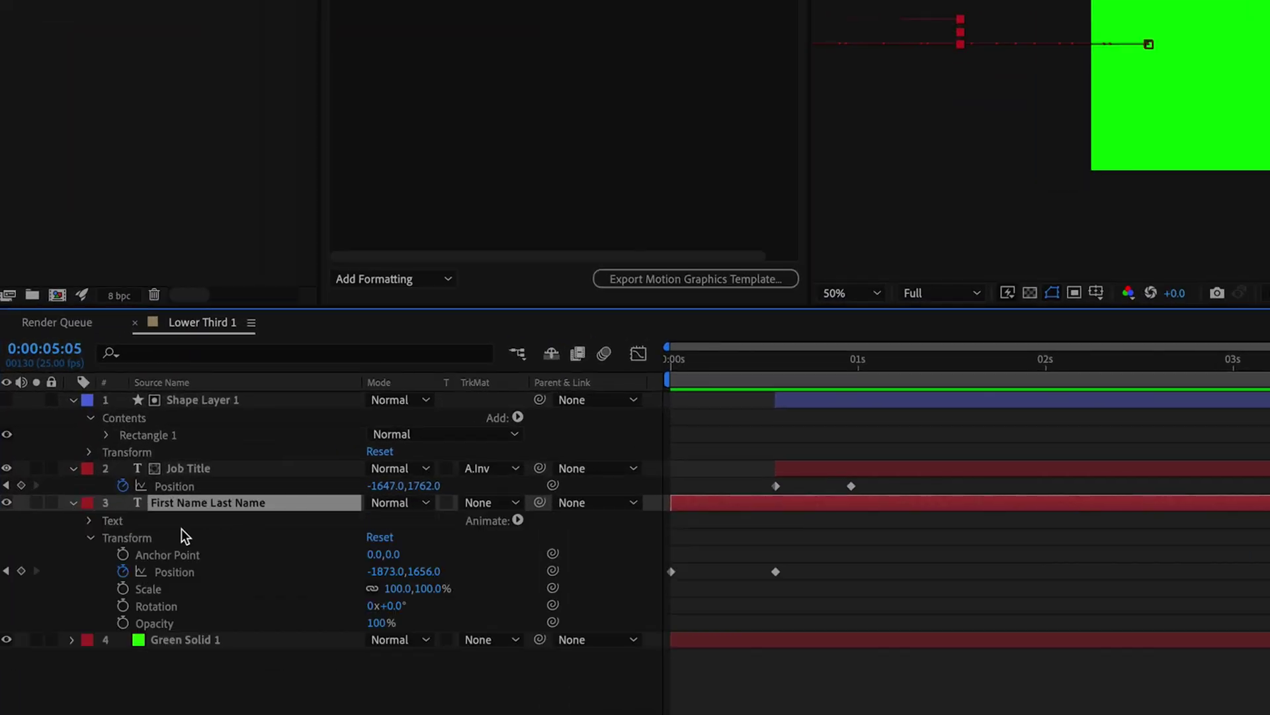
left_click(89, 522)
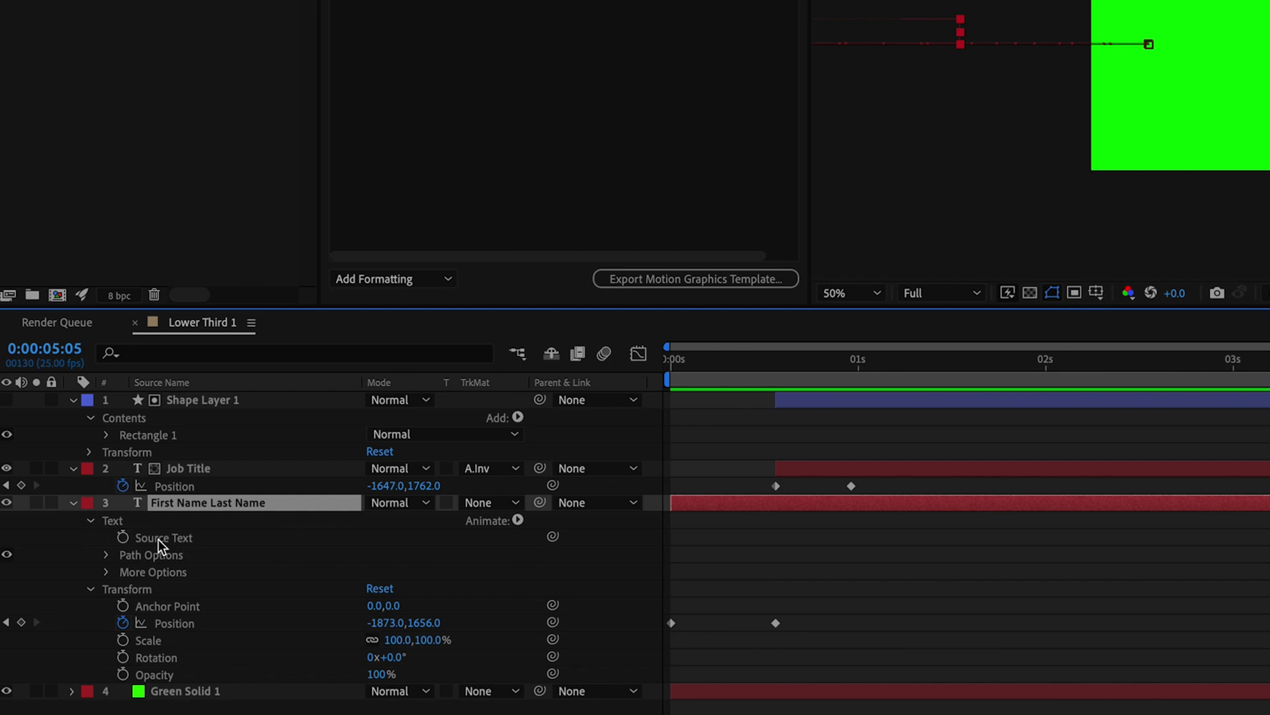
left_click_drag(168, 540, 594, 0)
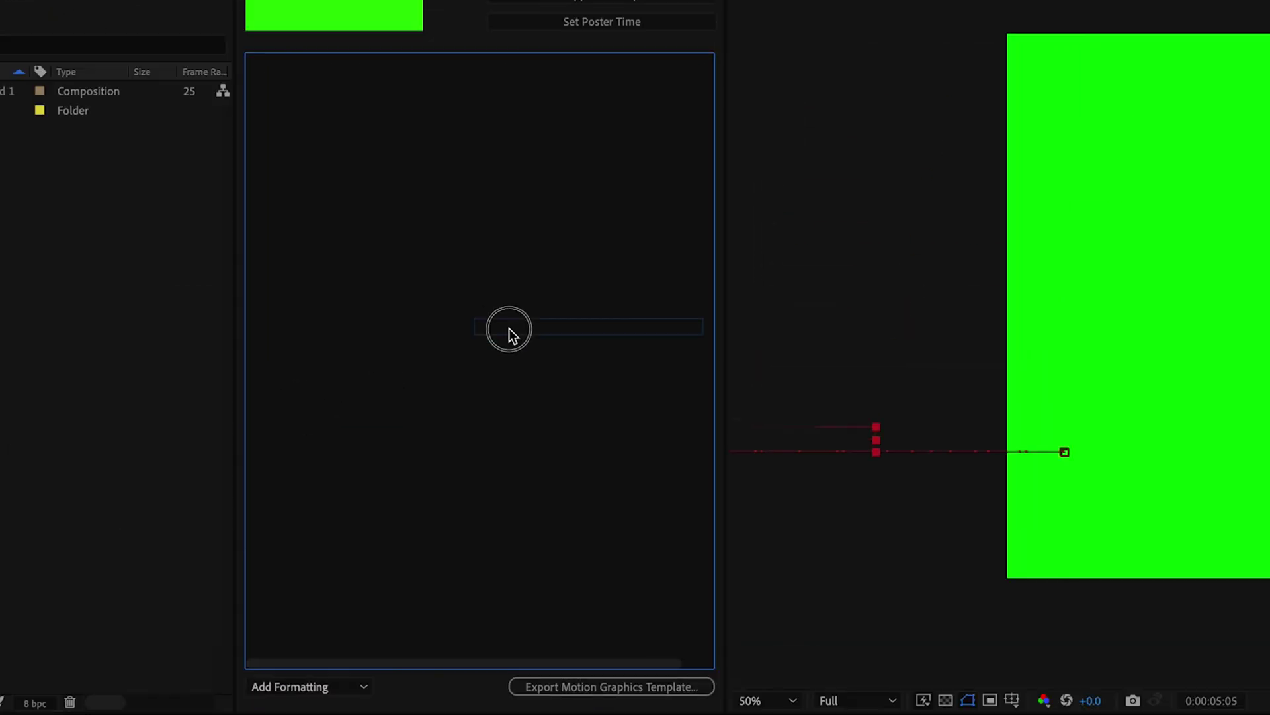
left_click_drag(509, 328, 509, 331)
Add the Job Title Source Text to Essential Graphics and enable its font, style, size and faux style controls.
left_click(71, 470)
left_click(71, 470)
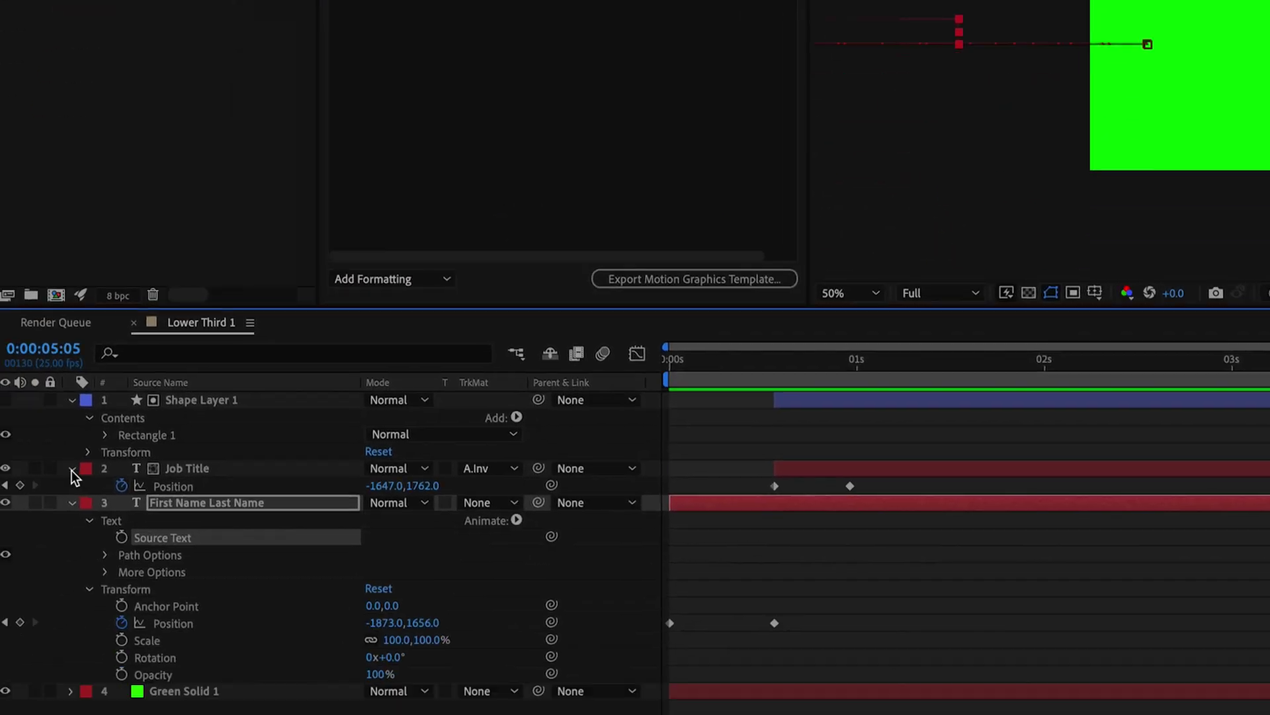
left_click(88, 487)
left_click_drag(159, 504, 534, 105)
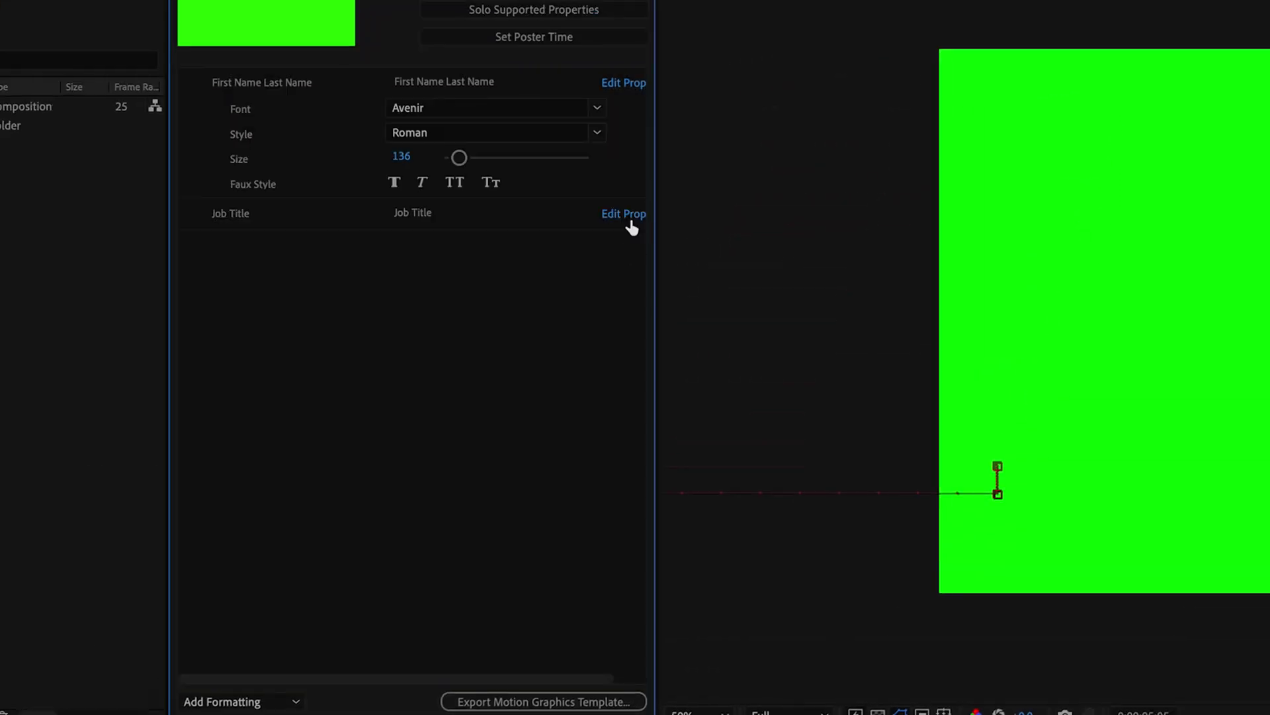
left_click(630, 218)
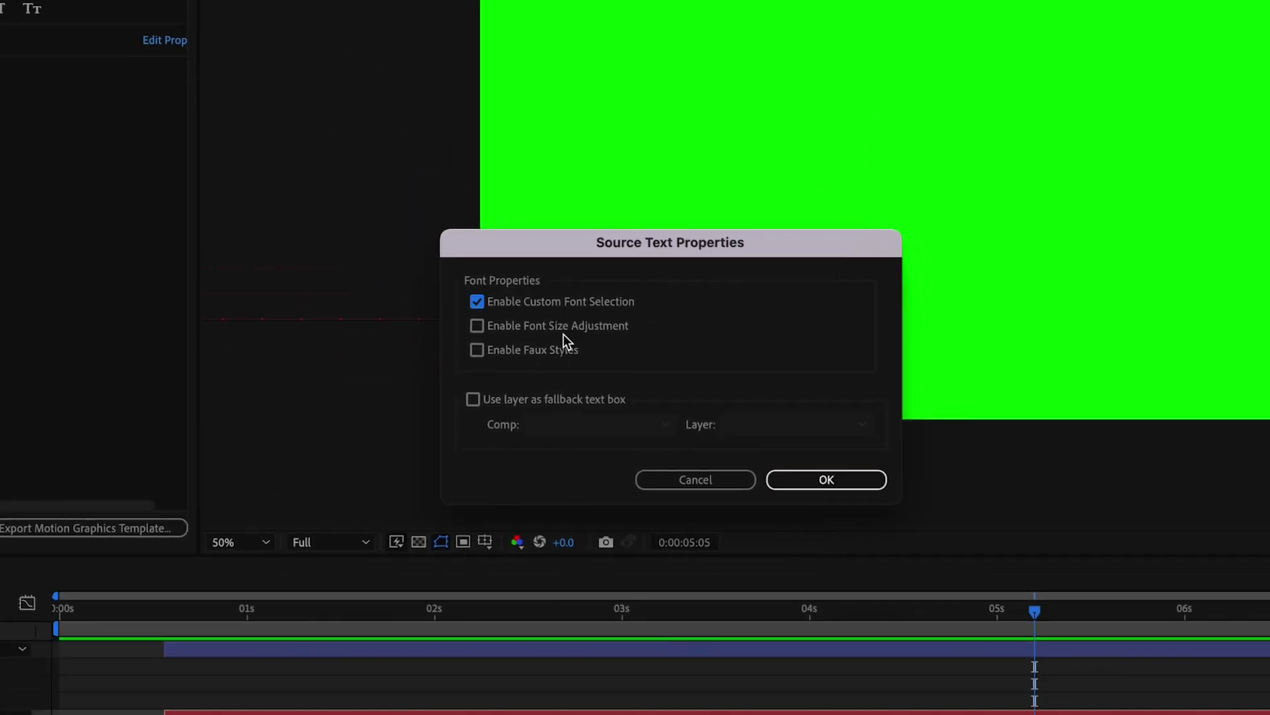
left_click(563, 331)
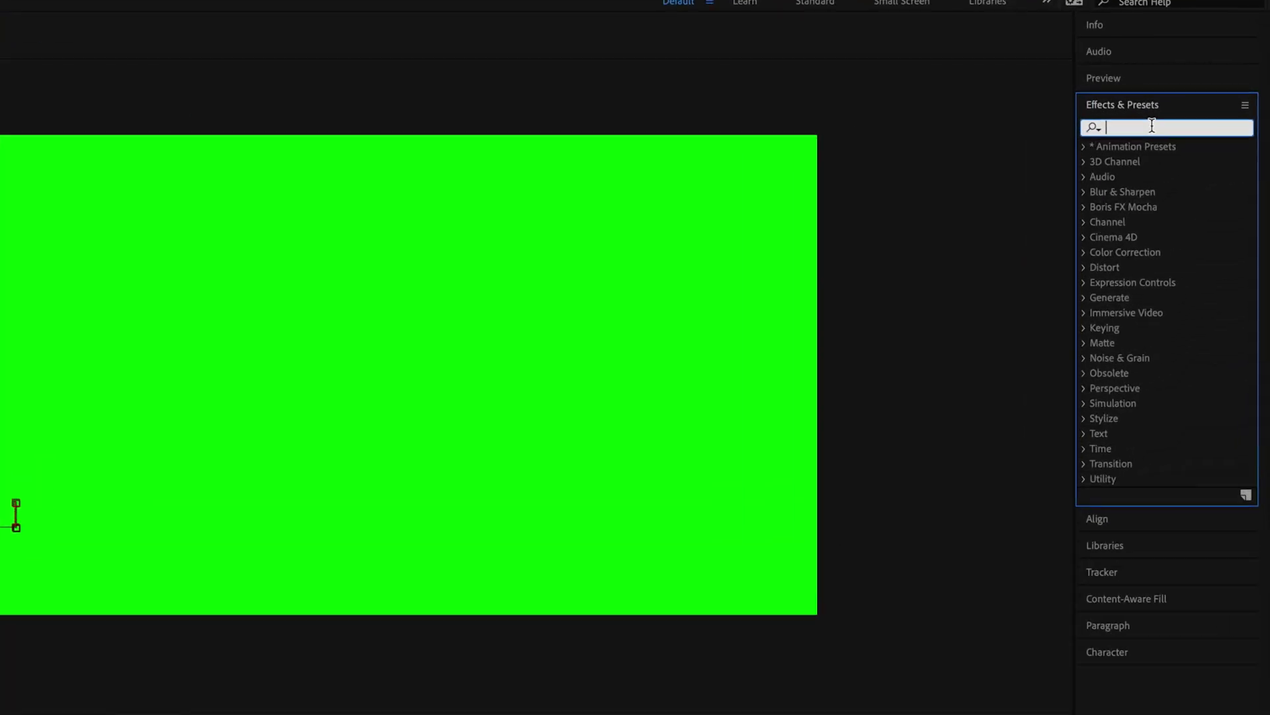
Apply the Tint effect to the text and add Tint Map White To to the template.
type("tint")
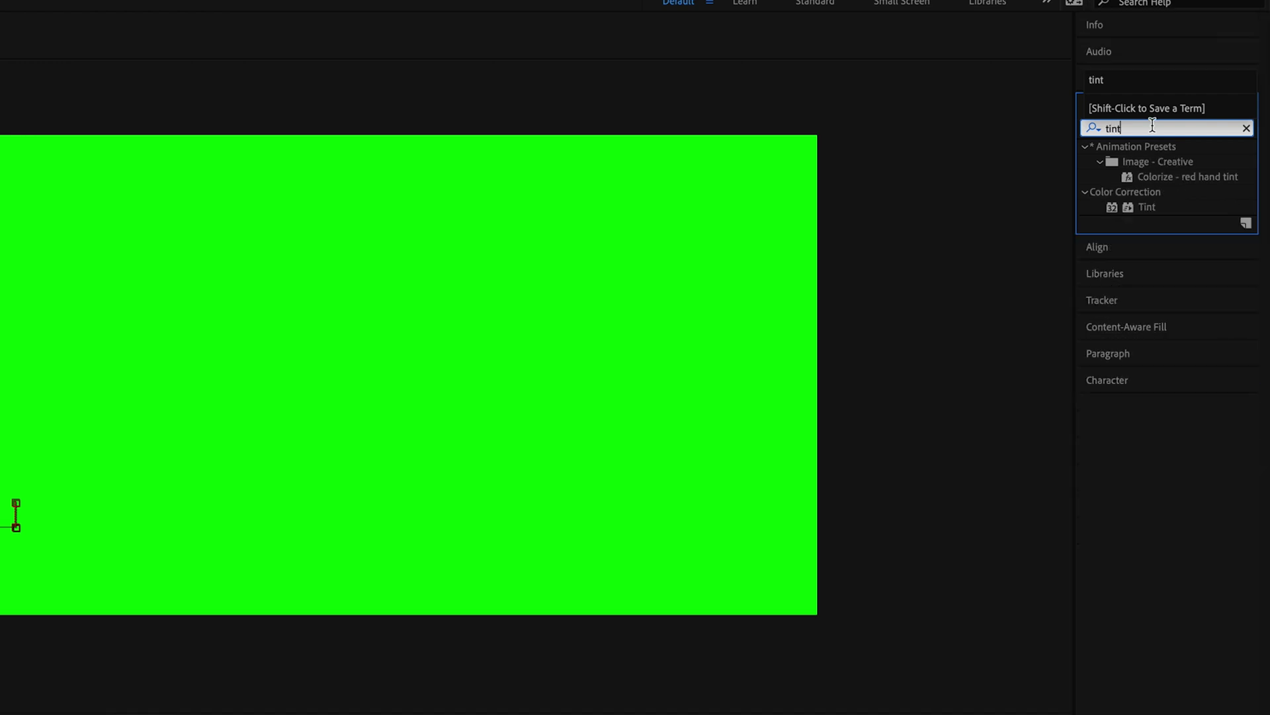
left_click_drag(1149, 208, 284, 492)
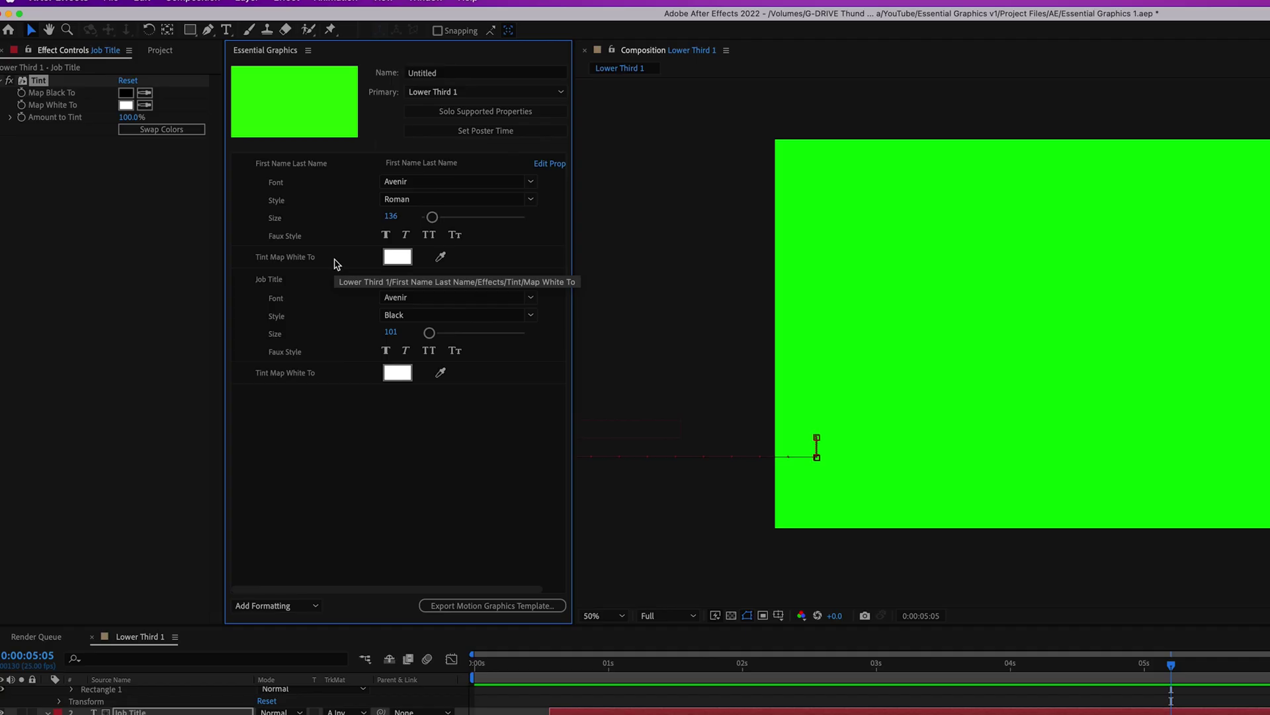
left_click_drag(335, 260, 339, 361)
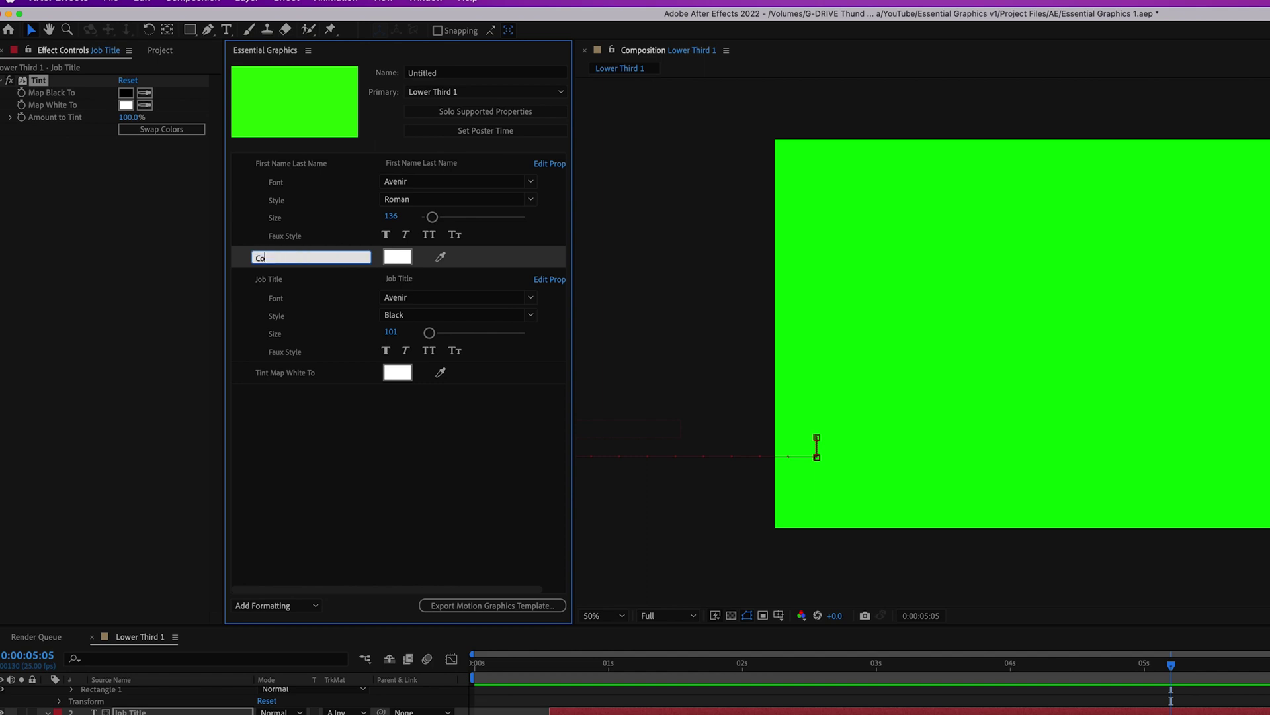
Rename the job title's Tint Map White To control to Colour and test red on it.
left_click(310, 373)
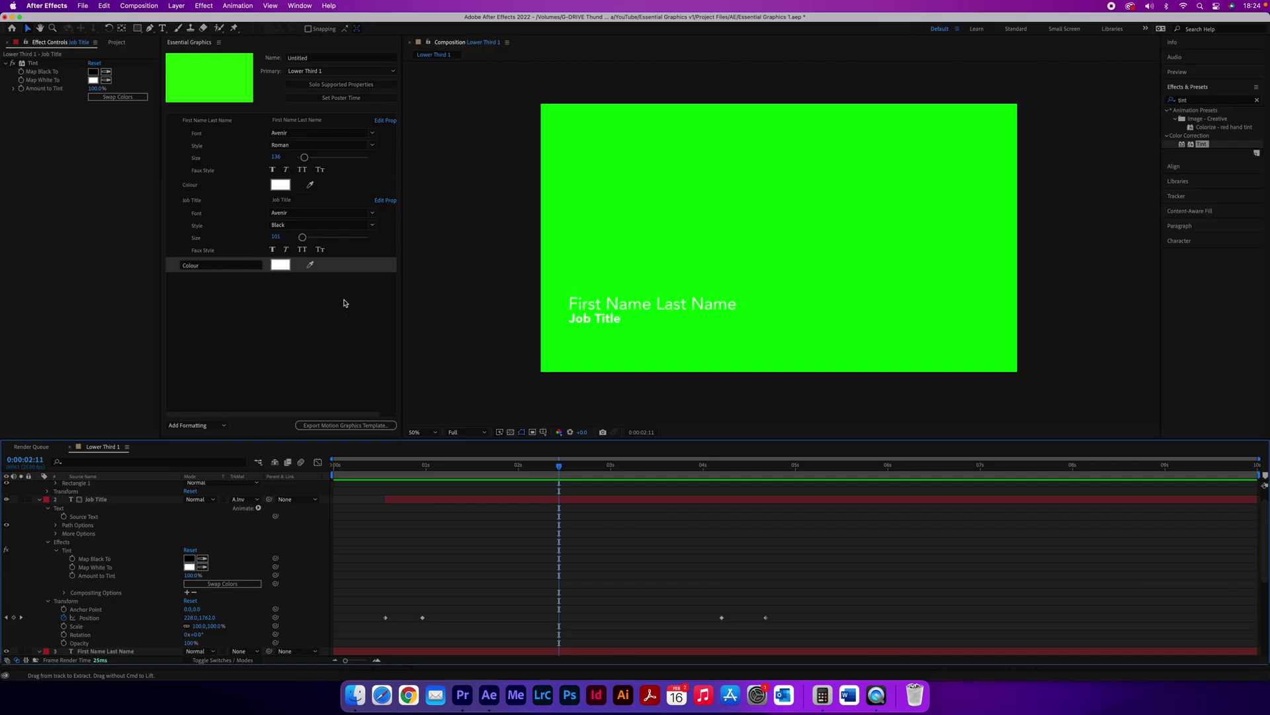
left_click(285, 267)
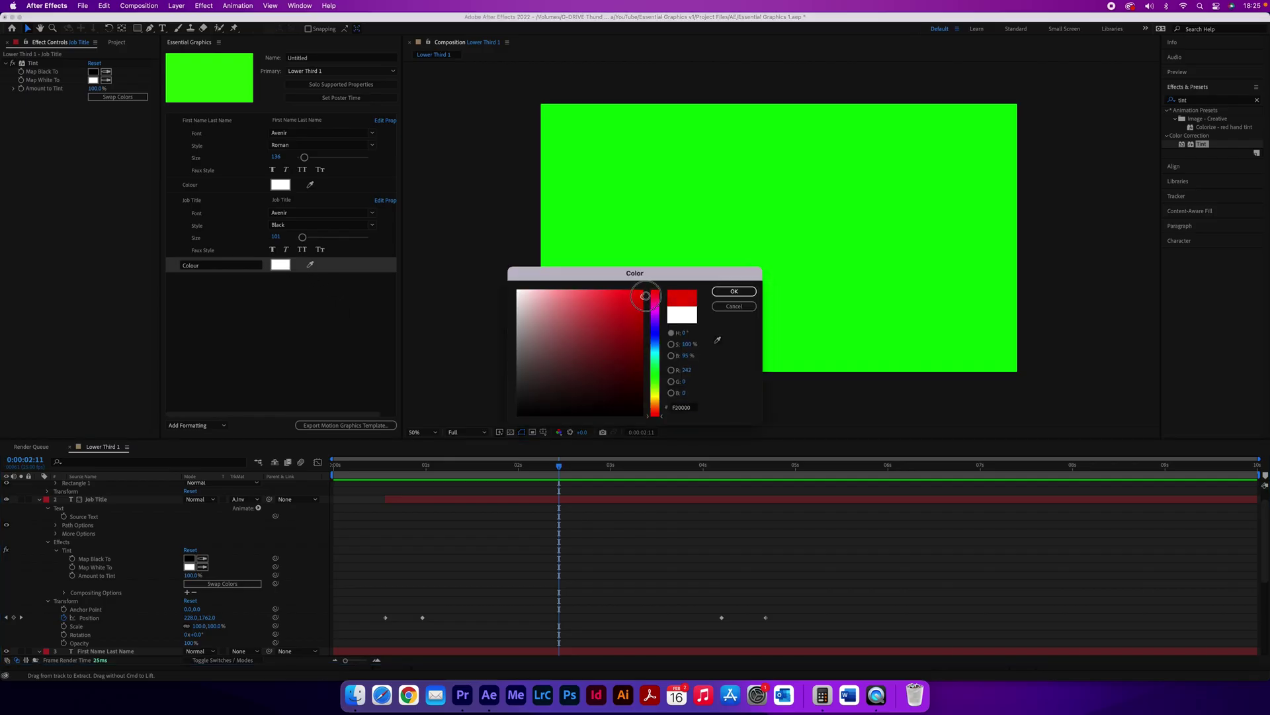
left_click(713, 292)
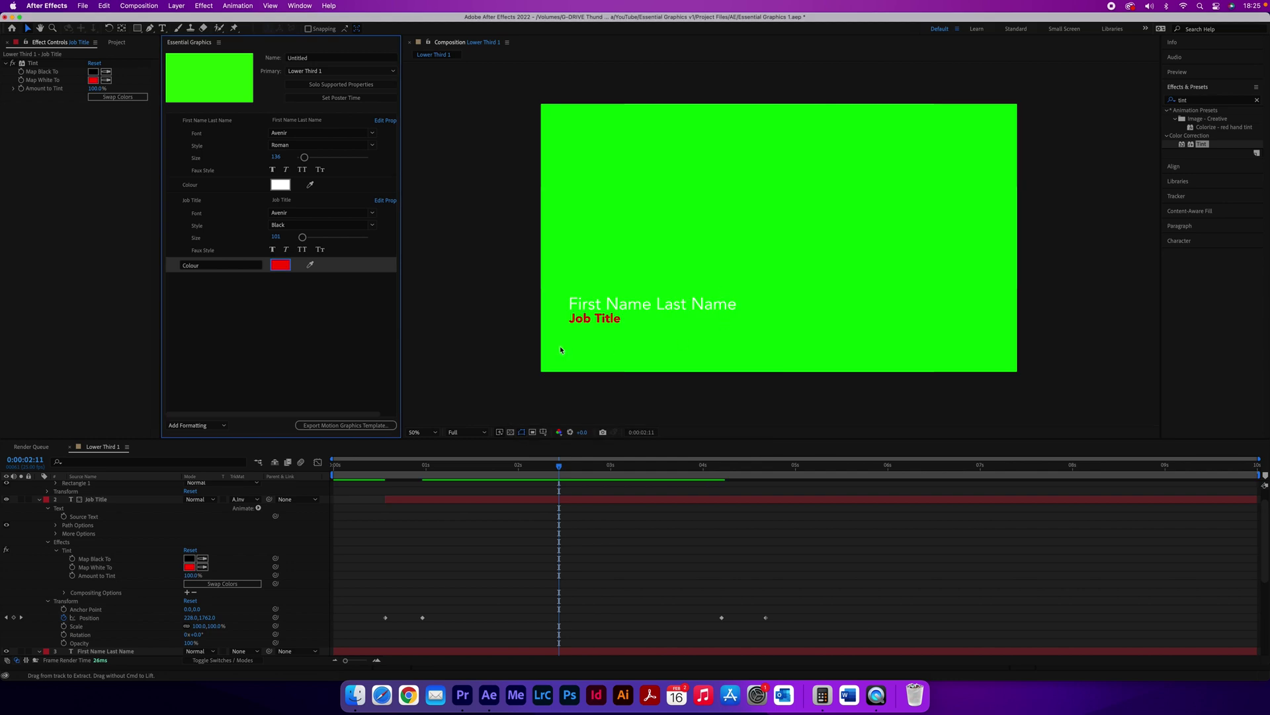
Test the job title text by changing it to 'Content Creator'.
left_click(292, 201)
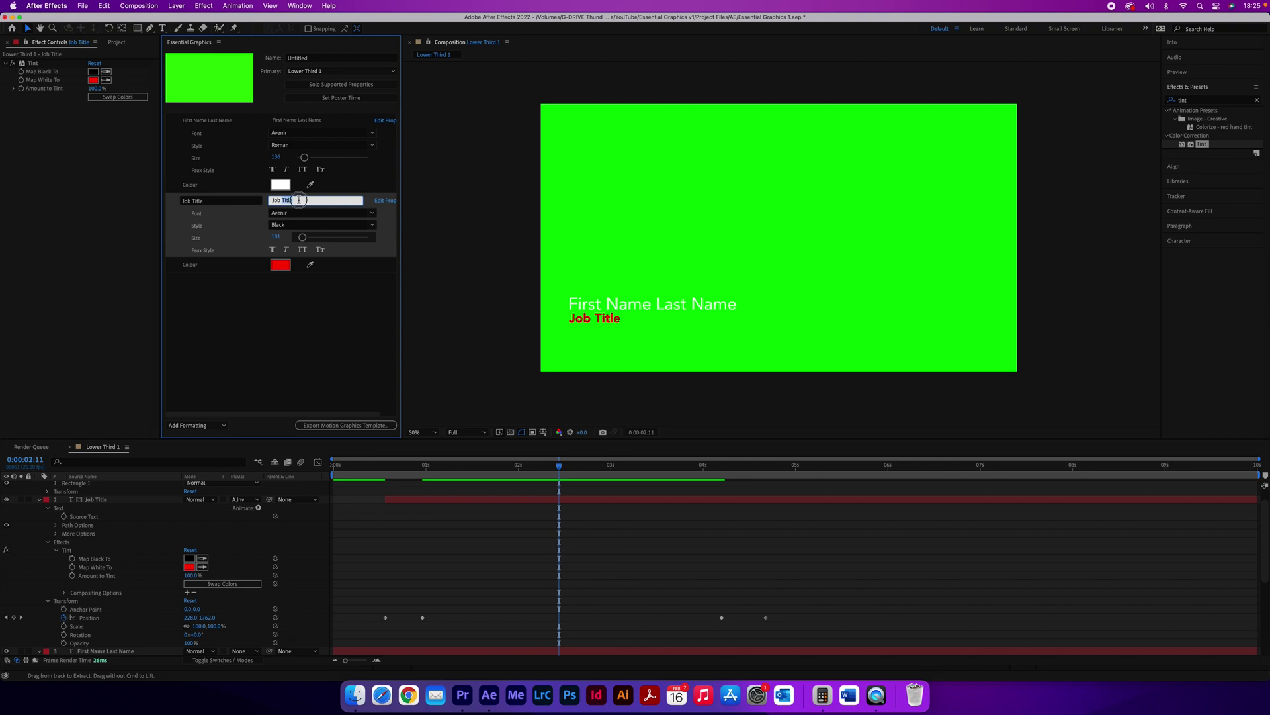
type("Content Creator")
left_click(300, 365)
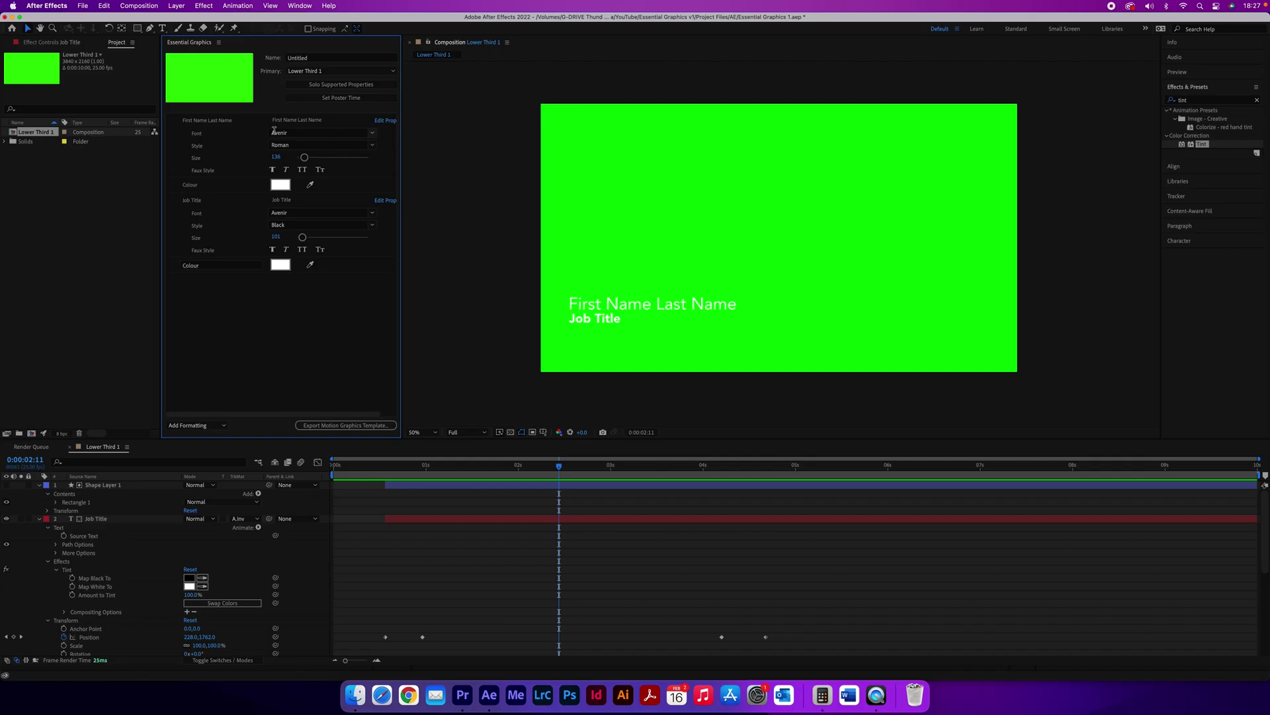
Rename the Untitled template to Lower Third 1 and hide the green solid background.
left_click(315, 59)
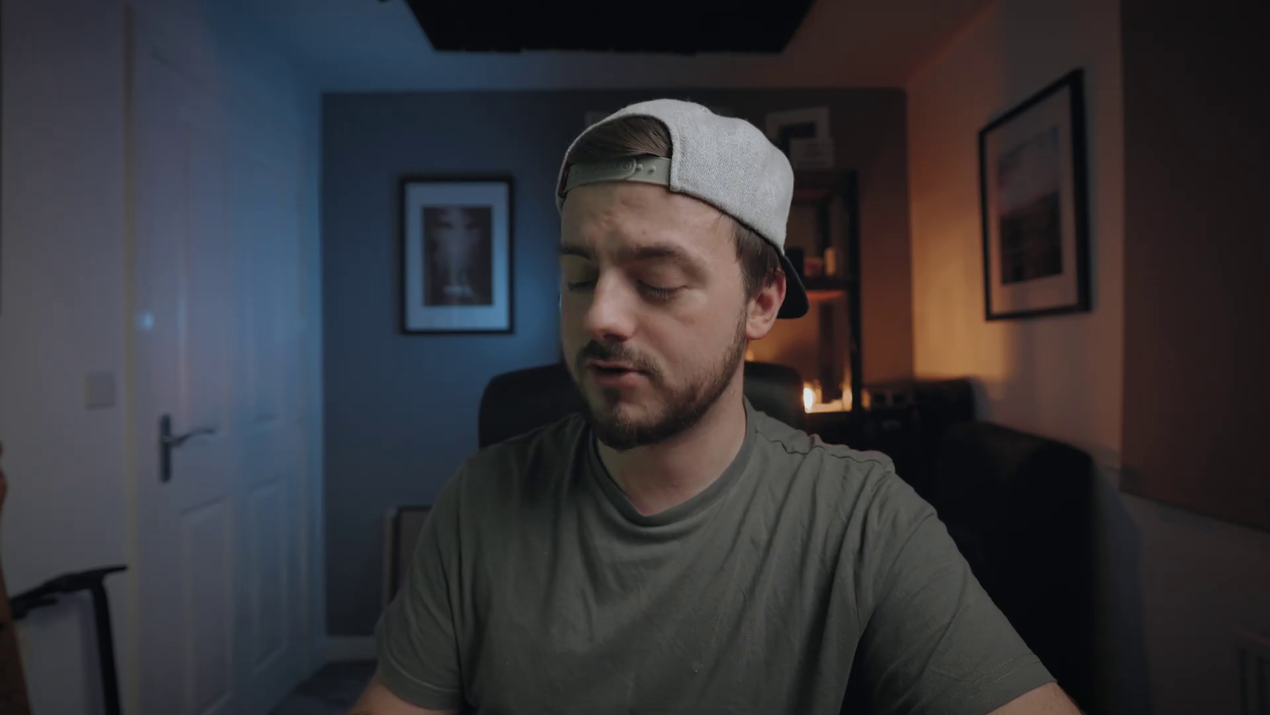
type("r")
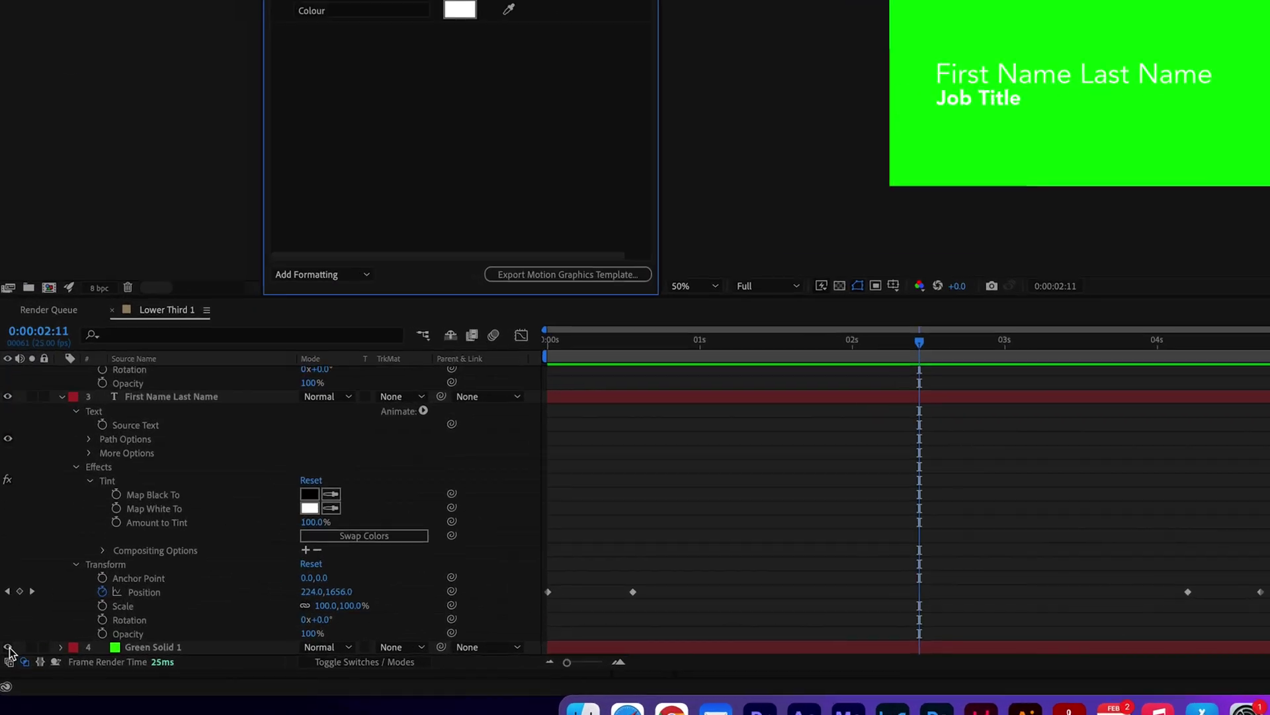
left_click(6, 651)
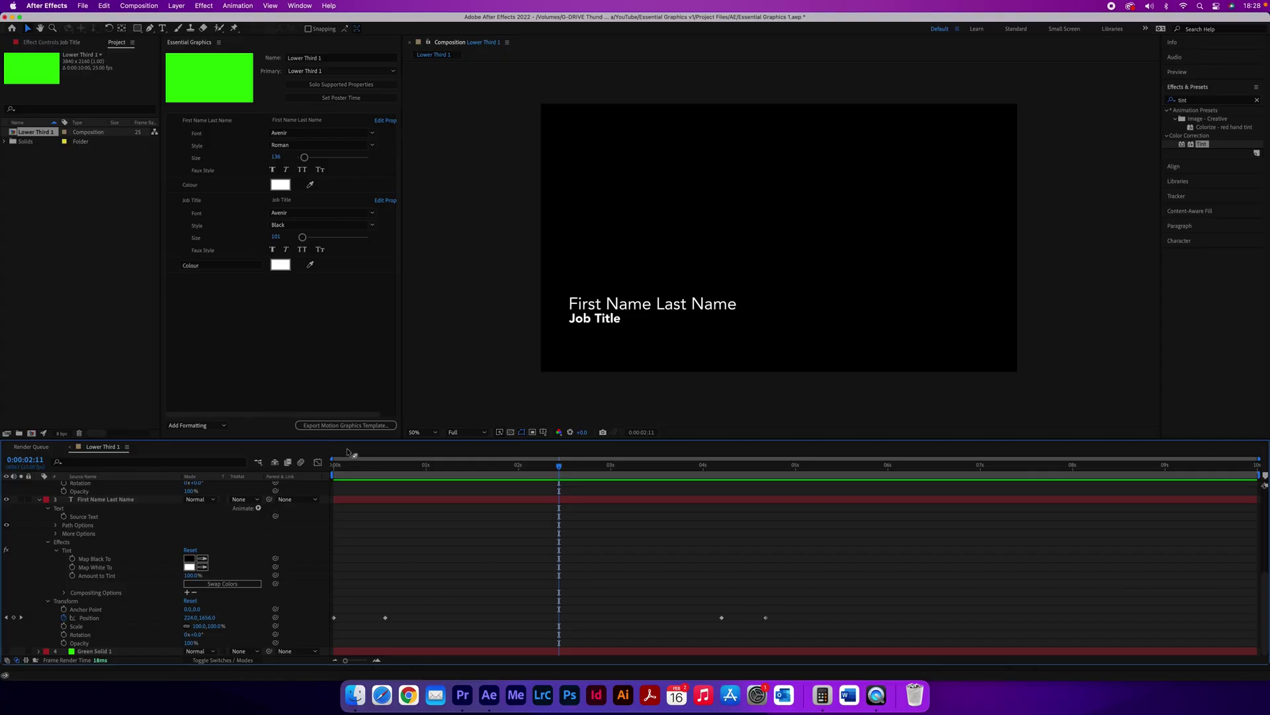
Export the composition as a motion graphics template, saving the project when prompted.
left_click(342, 427)
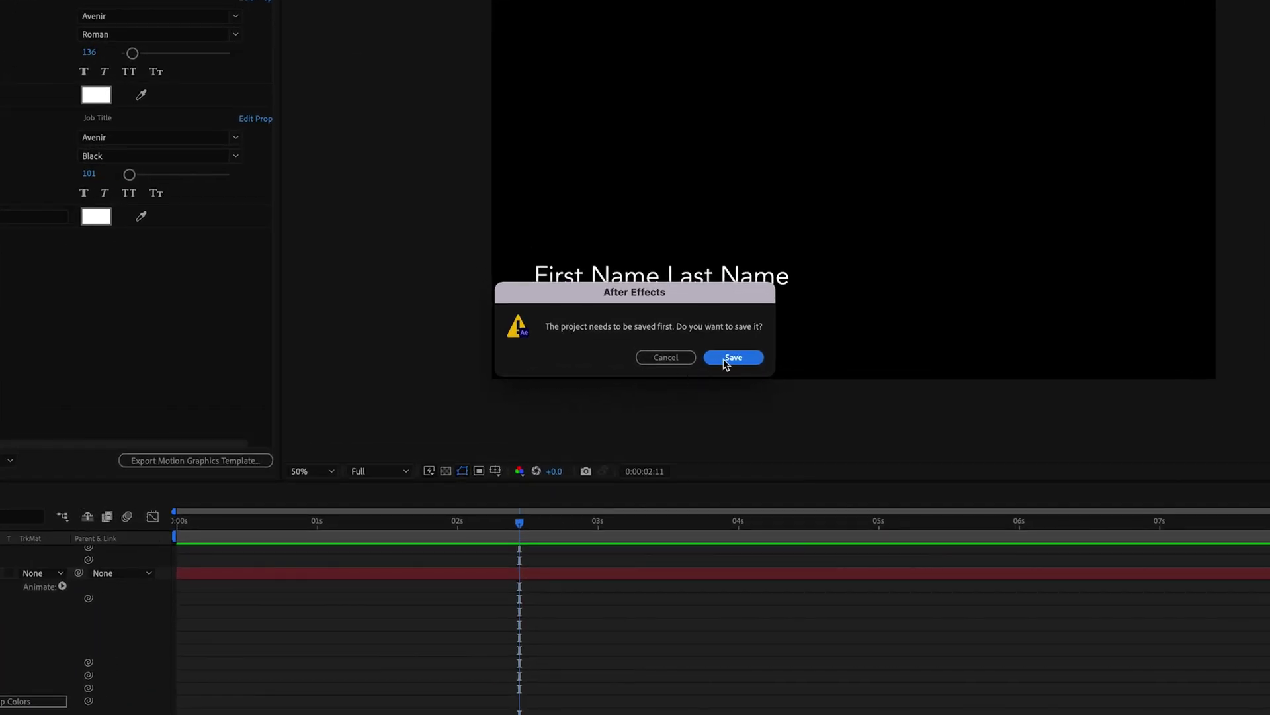
left_click(722, 360)
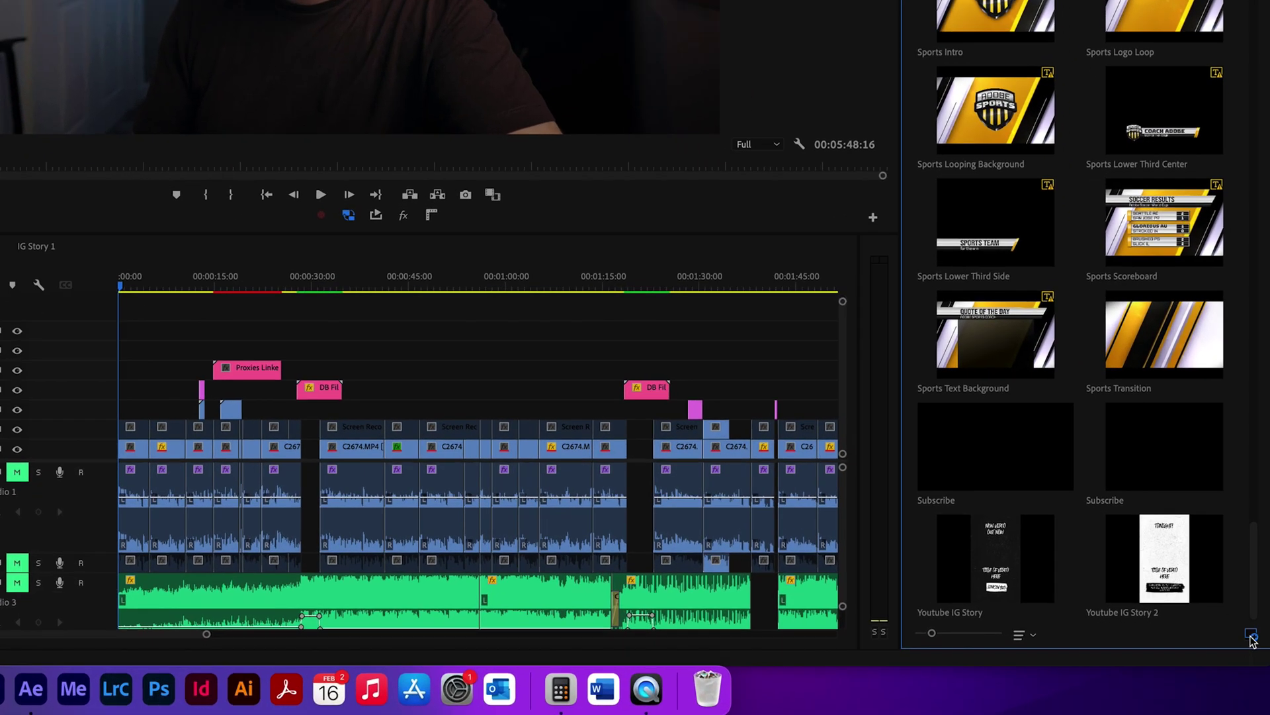
Install the Lower Third 1.mogrt template from file.
left_click(1251, 636)
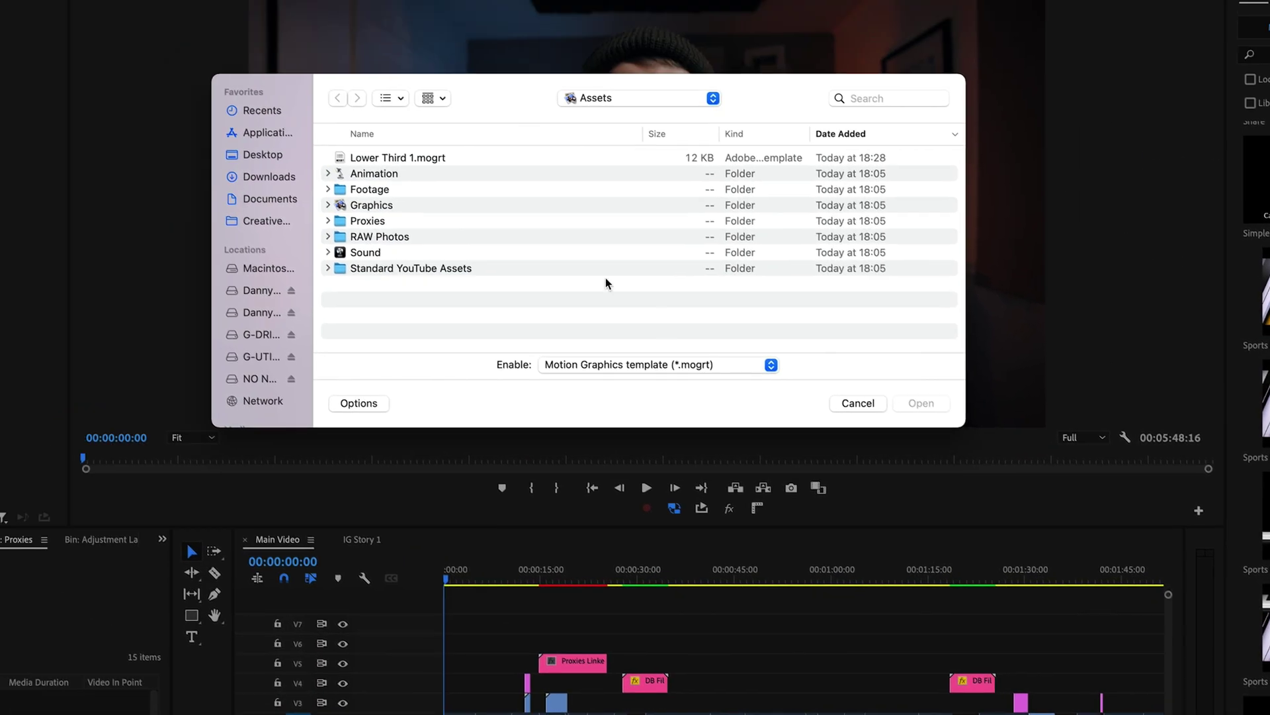
left_click(442, 160)
left_click(939, 403)
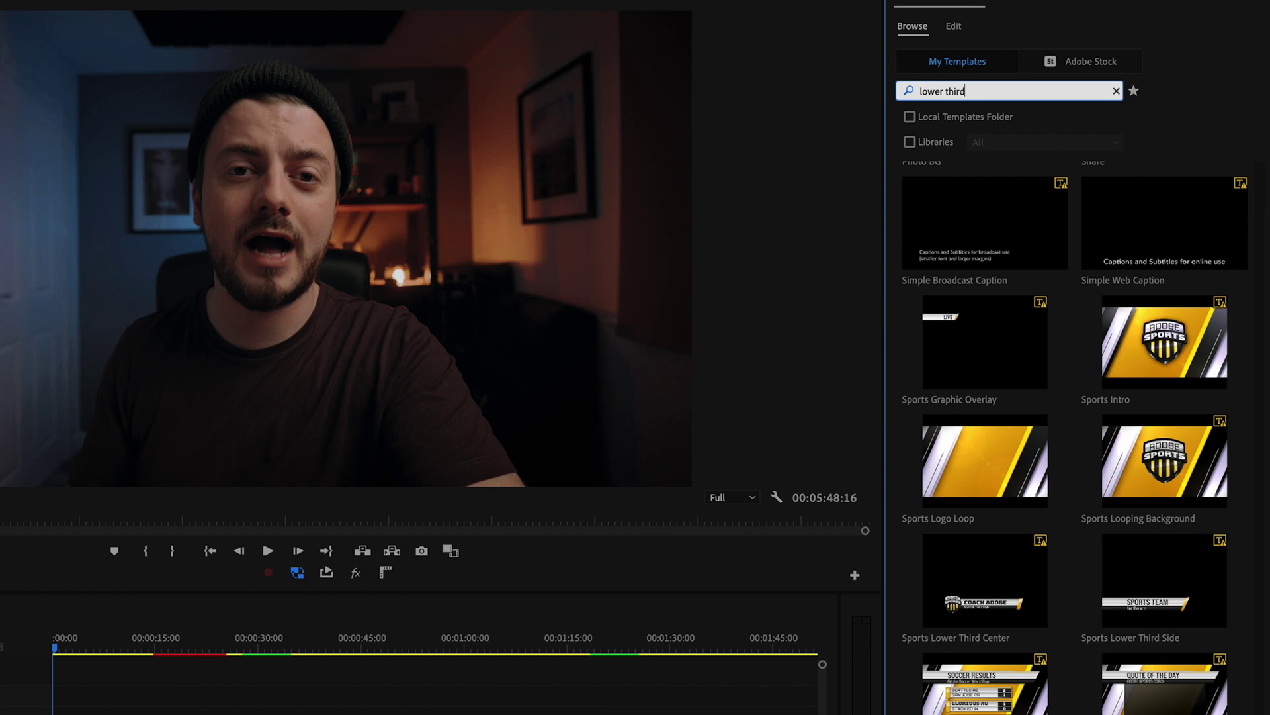
Search for 'lower third 1' and place the template on track V5.
type("1")
left_click_drag(1191, 241, 14, 714)
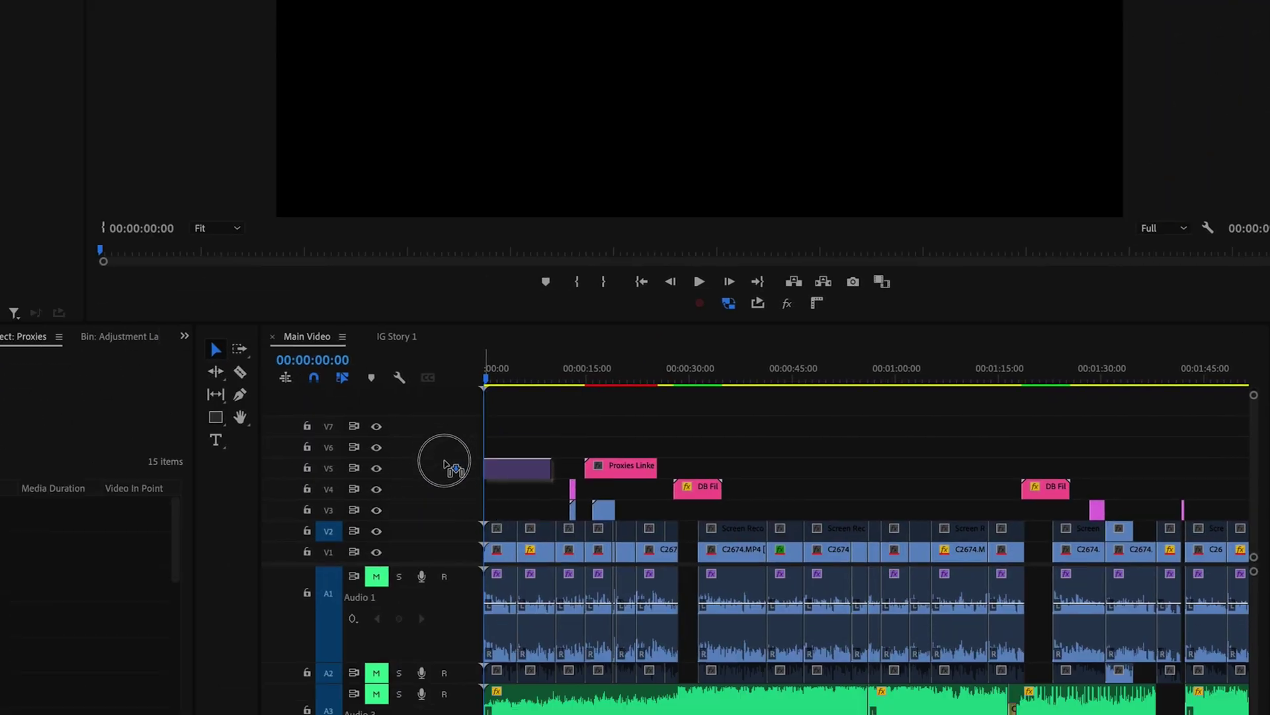
left_click_drag(444, 461, 523, 467)
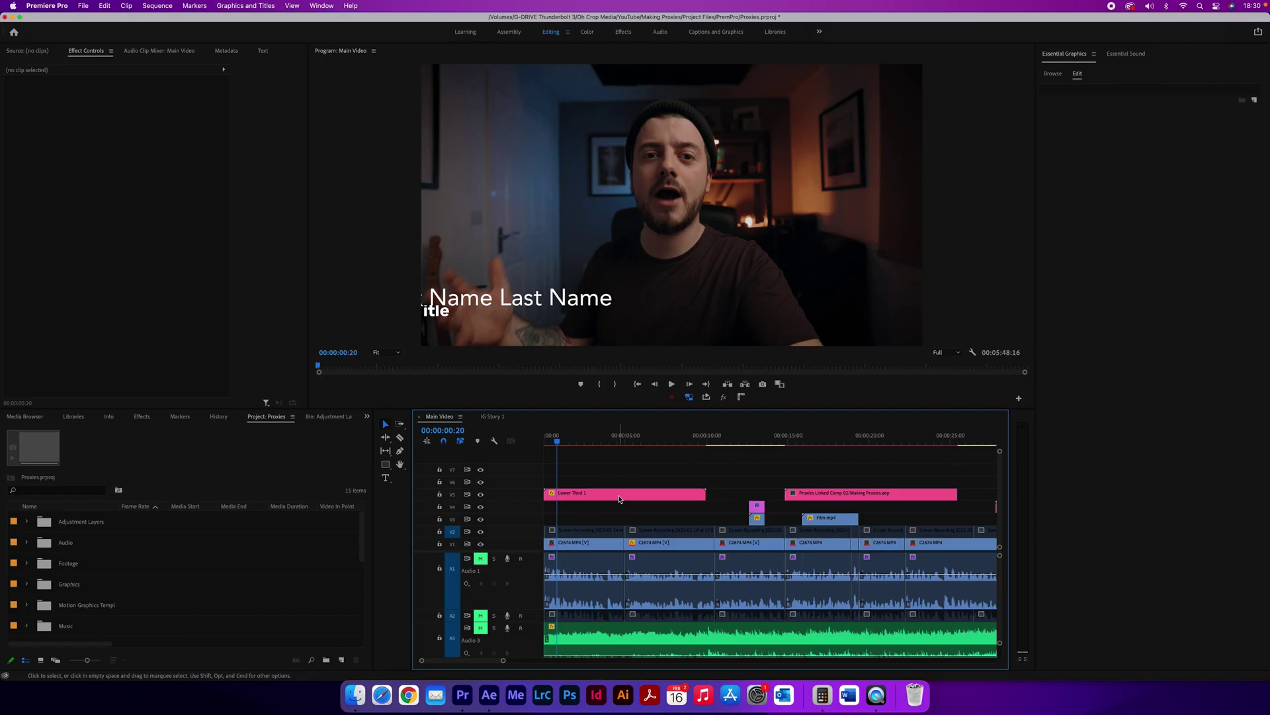
Scale the Lower Third 1 clip to frame size and enter the presenter's name in the name field.
right_click(620, 500)
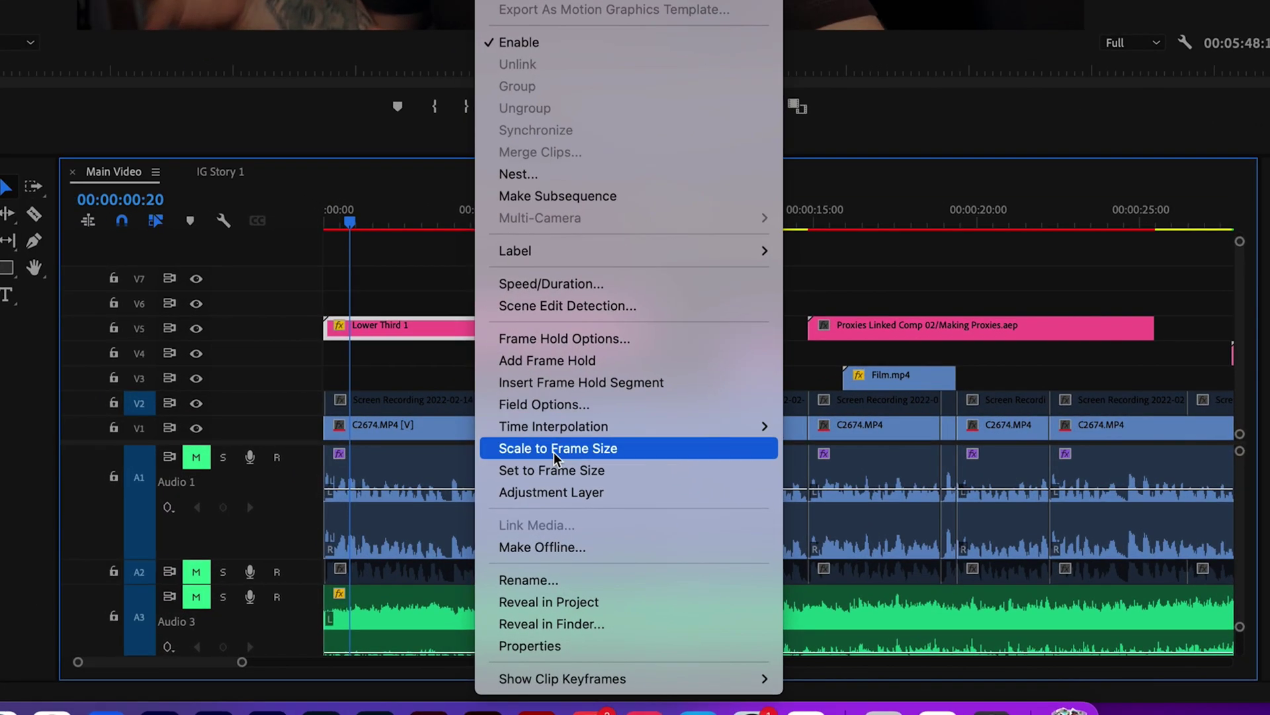
left_click(554, 449)
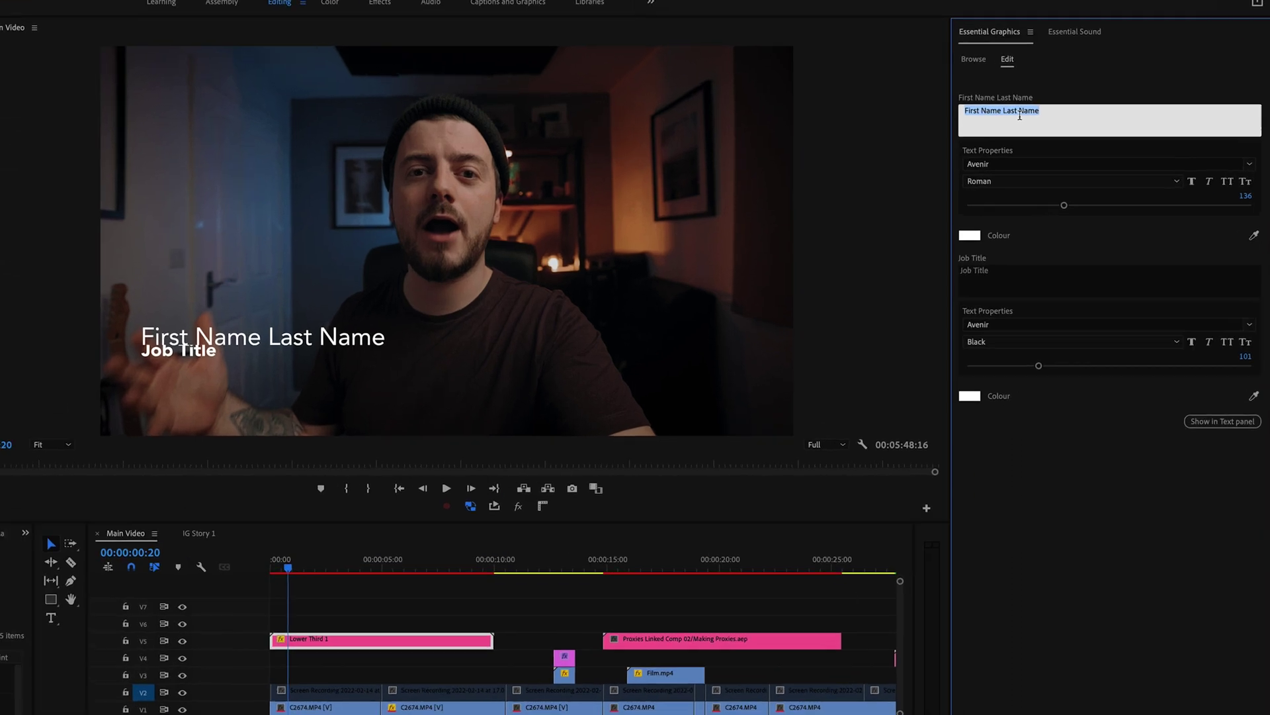
type("Danny Bligh")
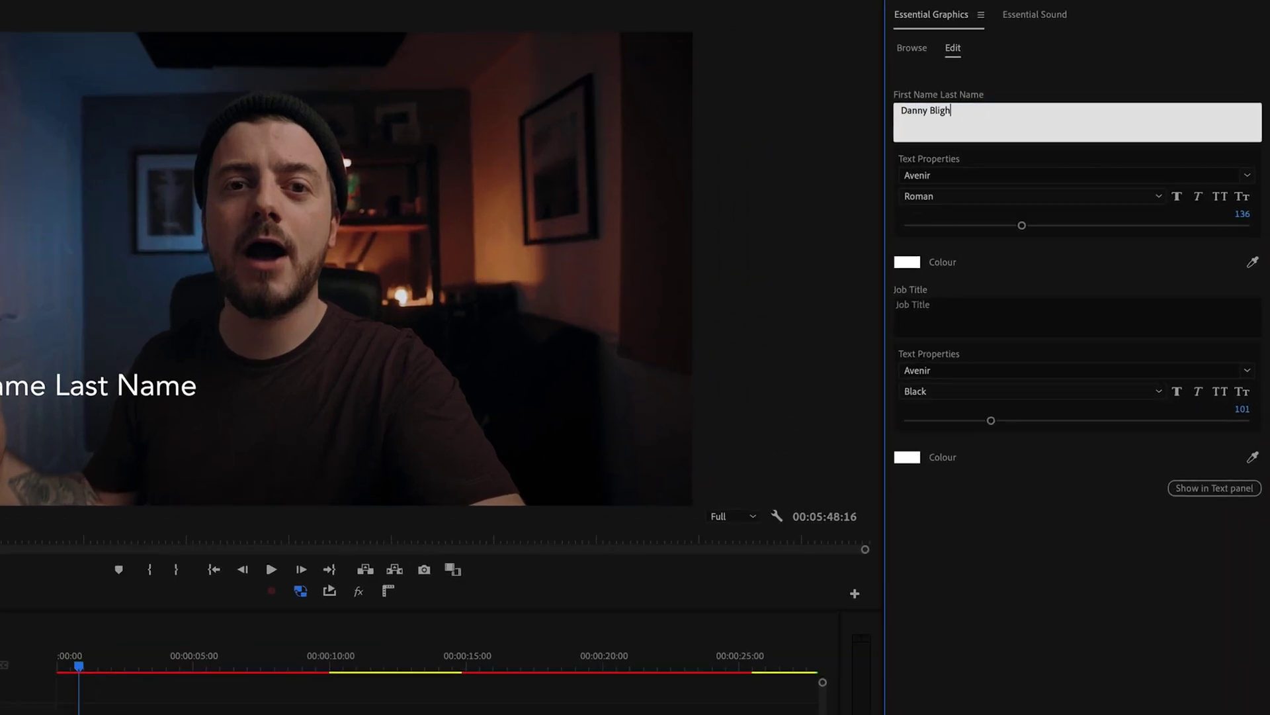
left_click(965, 315)
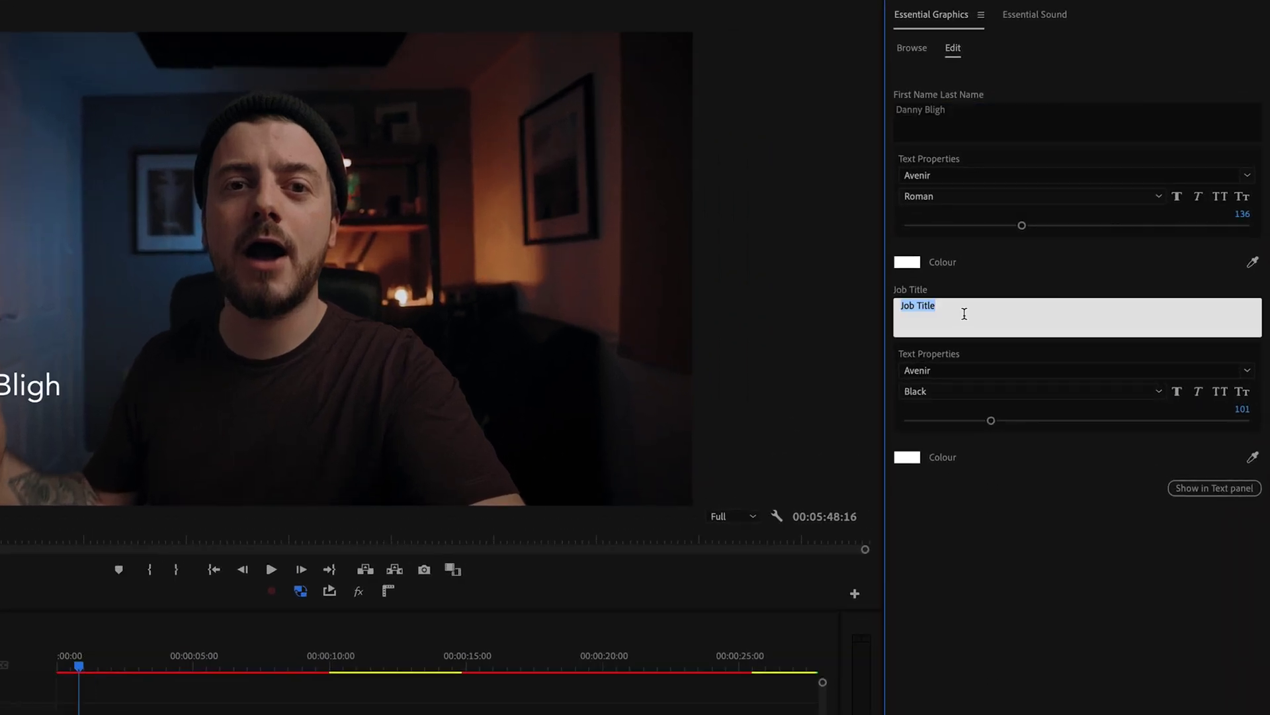